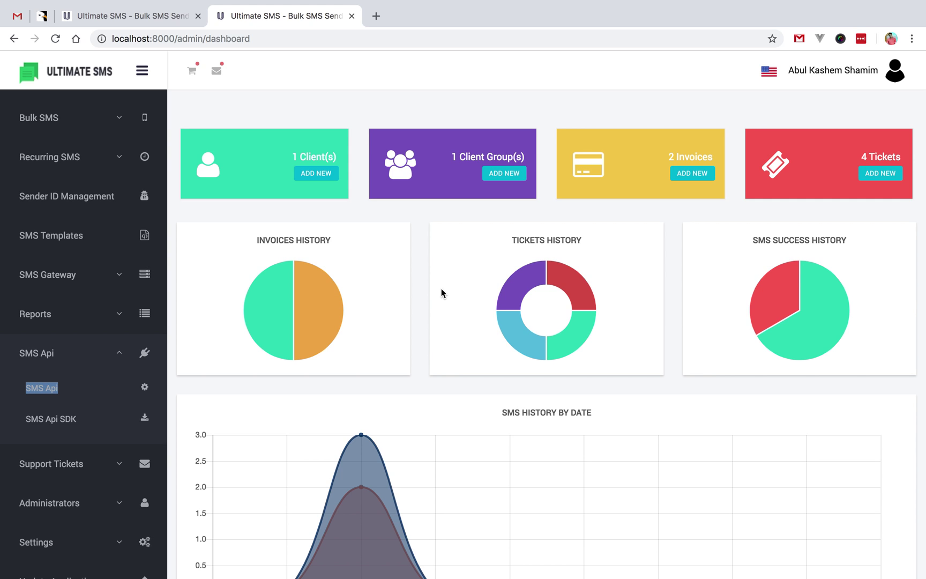
Review the plain-SMS API URL on the SMS API info page, then go back to the dashboard
click(413, 252)
key(ctrl+shift+Tab)
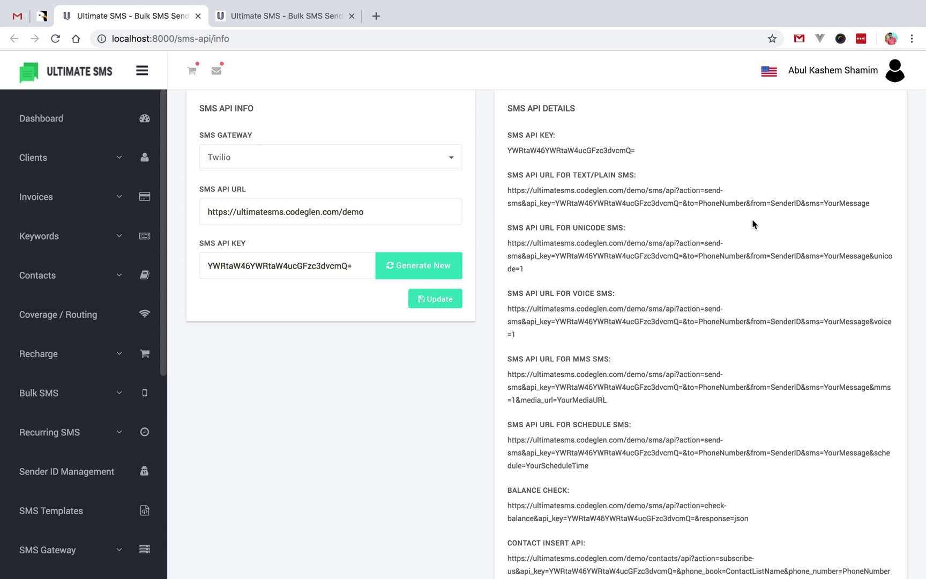
drag(874, 205, 731, 218)
click(140, 73)
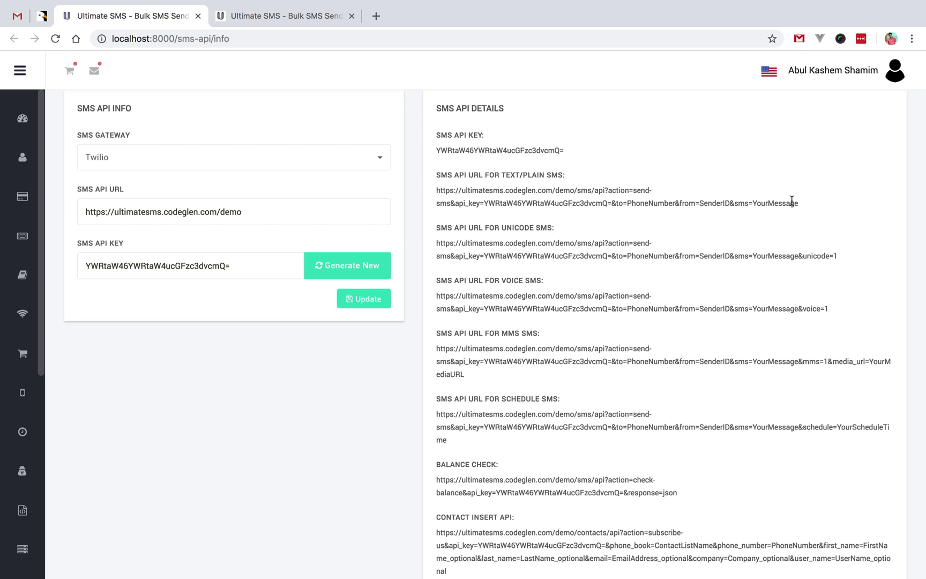
drag(800, 203, 639, 190)
click(611, 215)
mouse_move(290, 4)
click(293, 45)
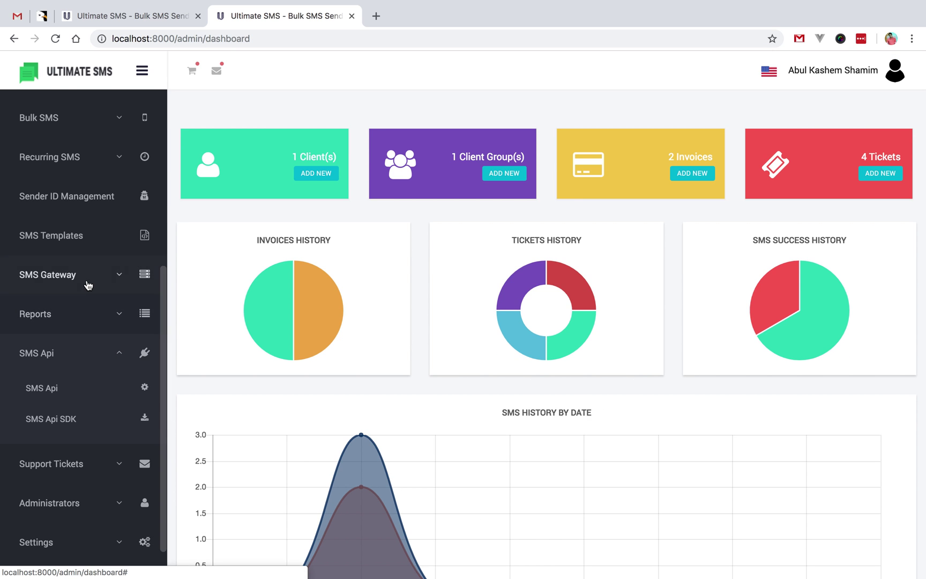
Add a new HTTP SMS gateway and name it UltimateSMS
click(88, 284)
click(79, 307)
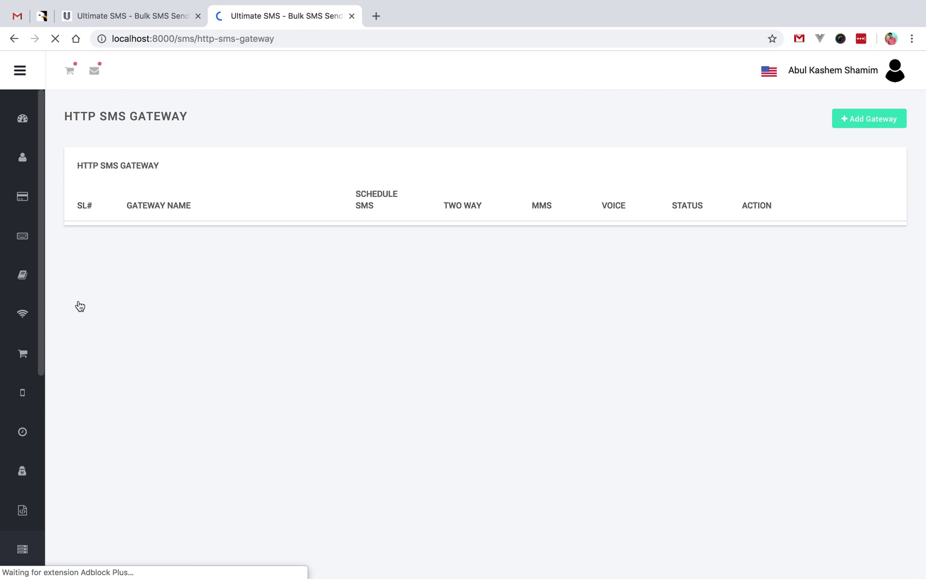
click(866, 121)
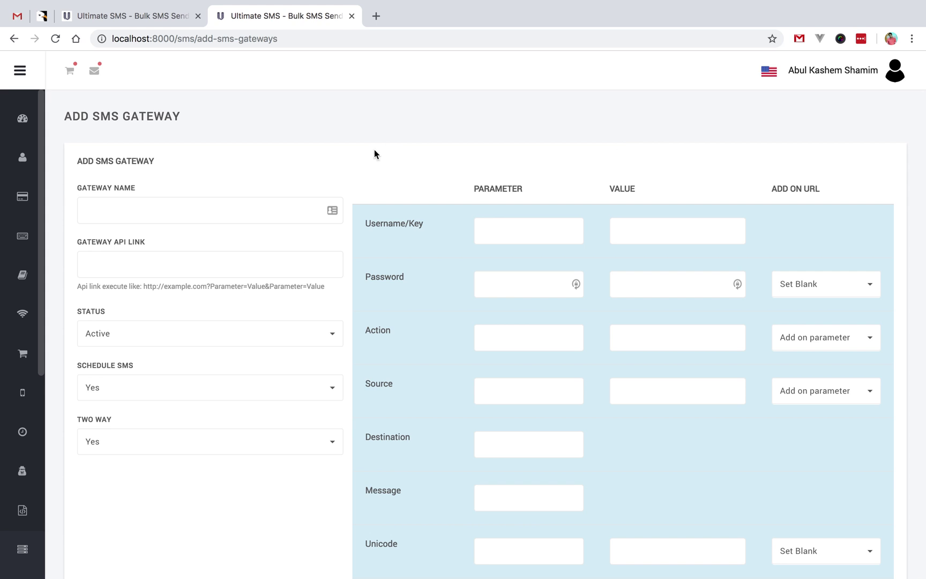
click(218, 209)
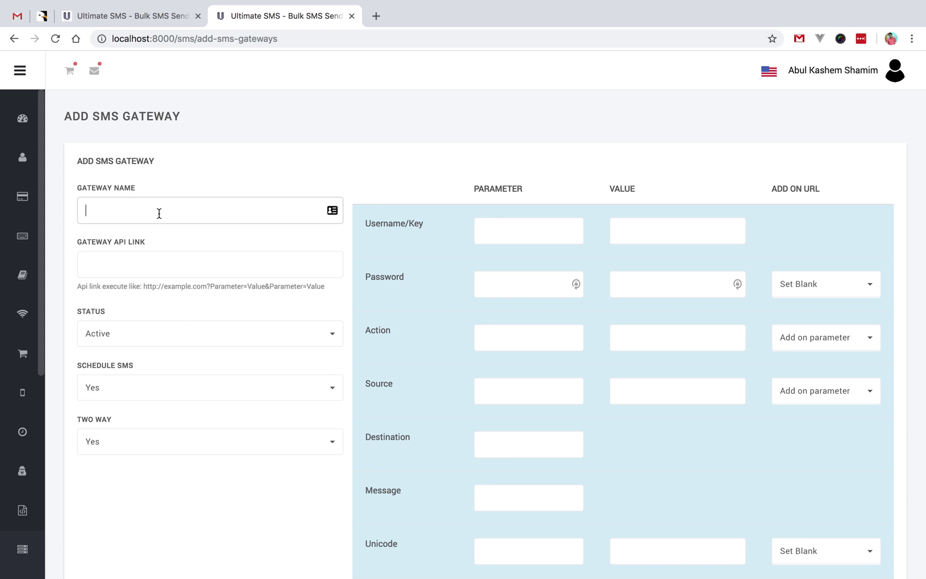
text(UltimateSMS)
click(162, 25)
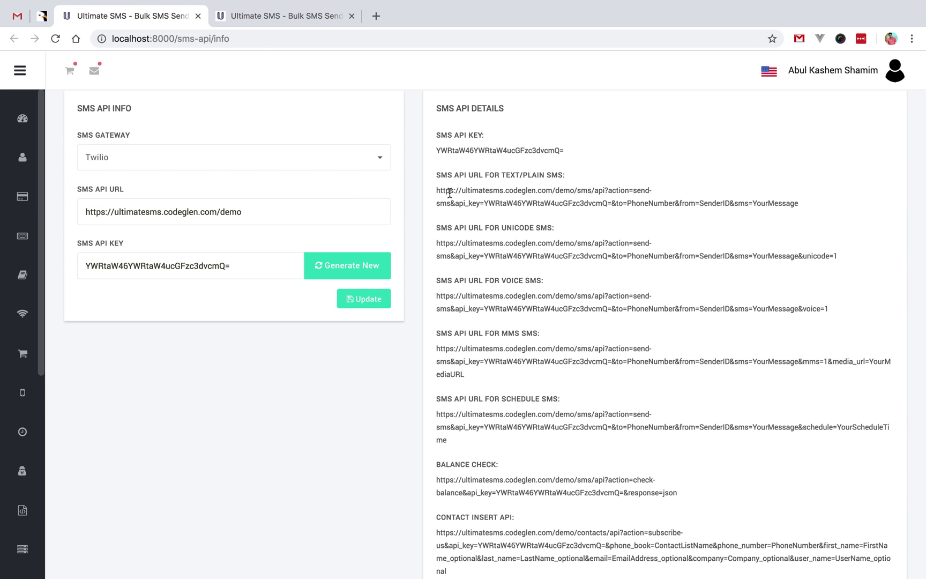
drag(436, 192, 606, 190)
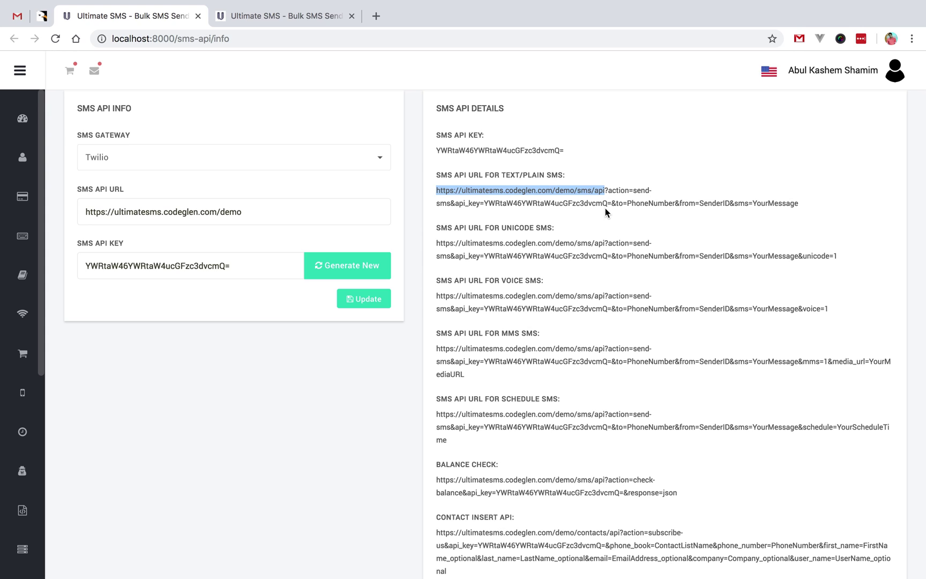
right_click(539, 190)
click(562, 216)
click(288, 16)
click(184, 271)
key(super+v)
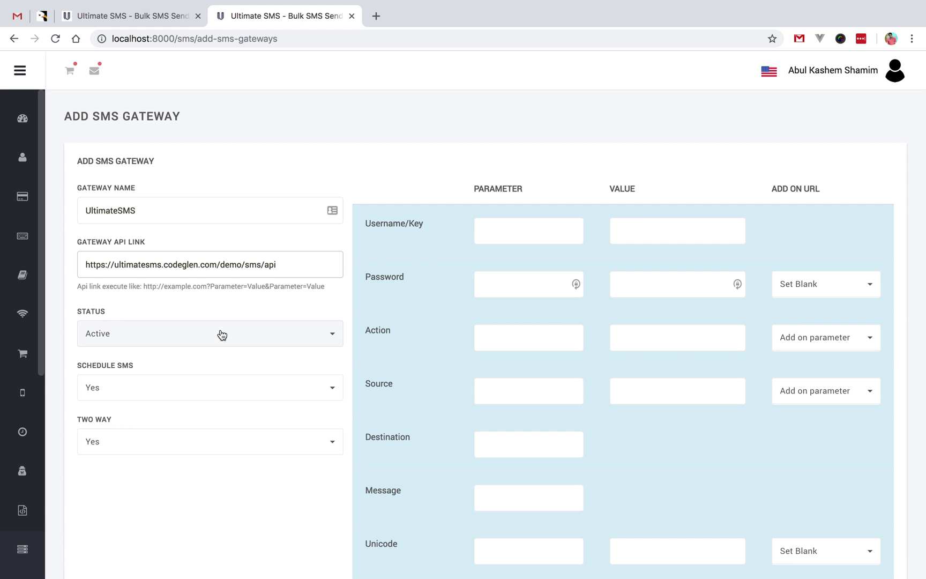
click(217, 387)
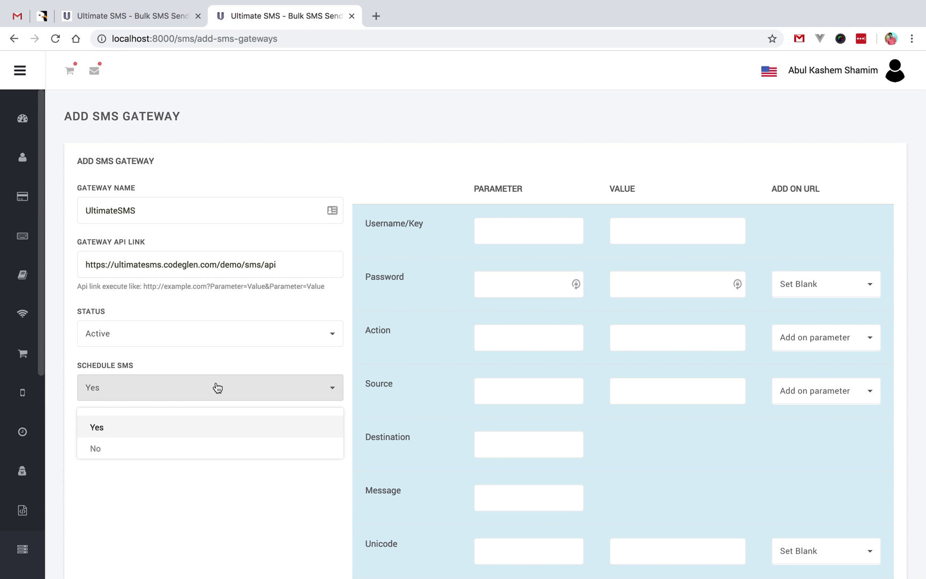
click(217, 387)
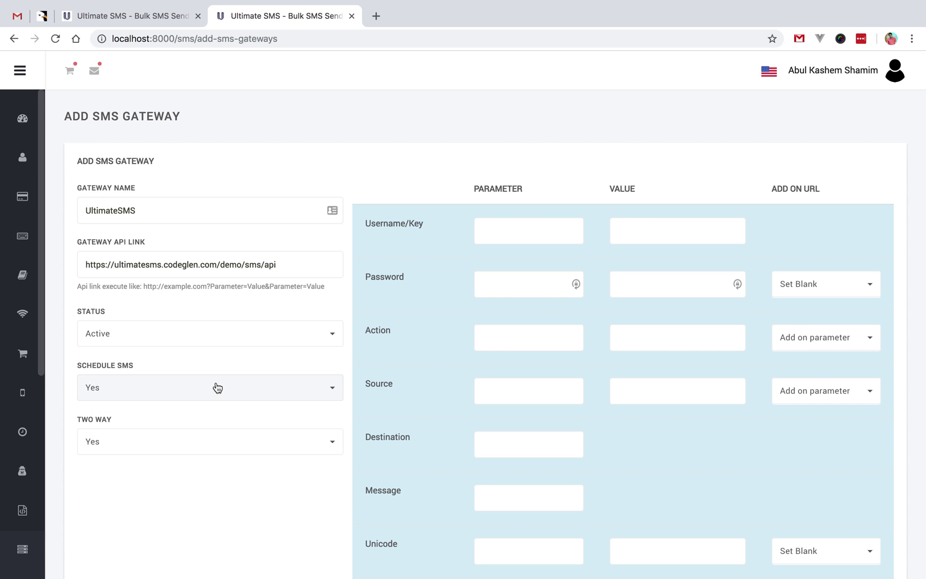
click(234, 441)
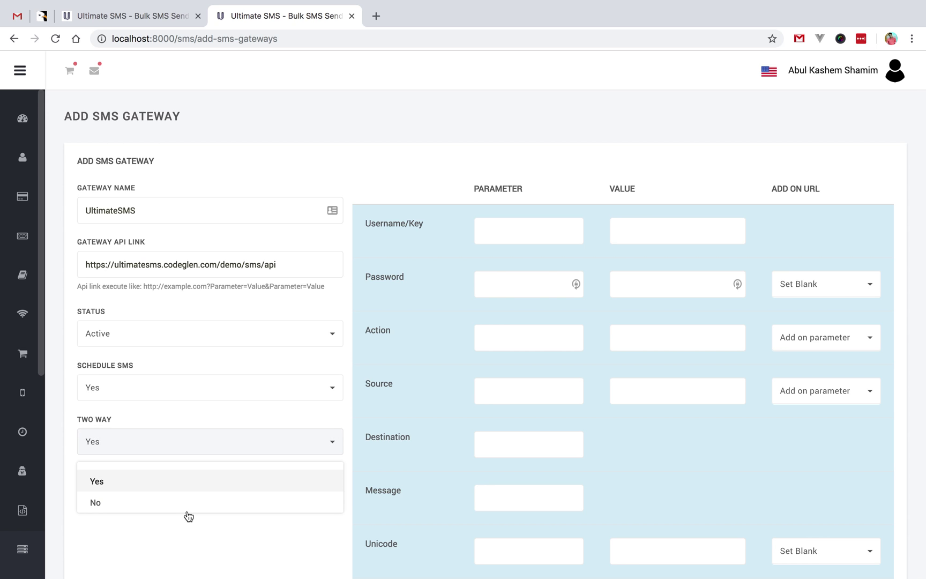
click(204, 536)
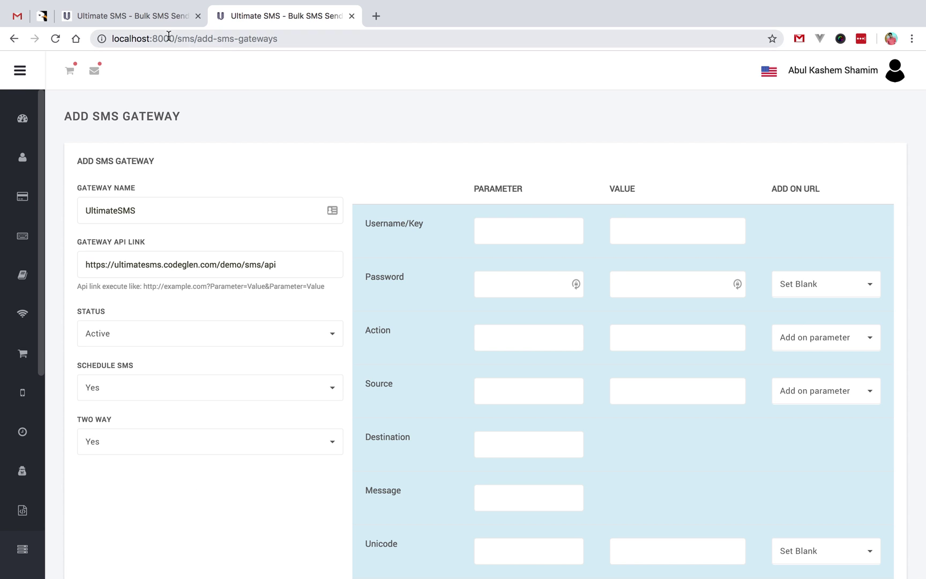
scroll(427, 240, down, 1)
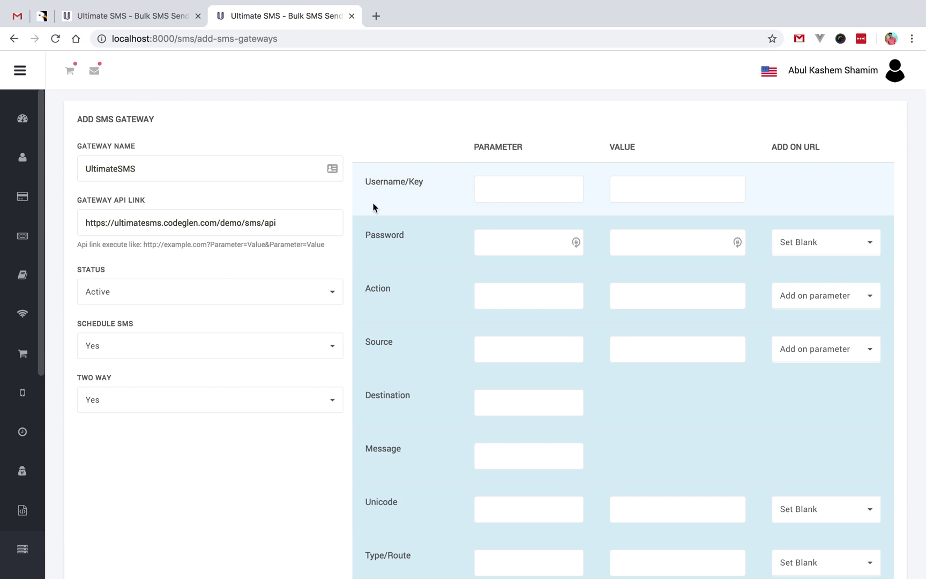
Locate and select the api_key parameter in the text/plain sample URL
drag(364, 183, 425, 188)
click(414, 187)
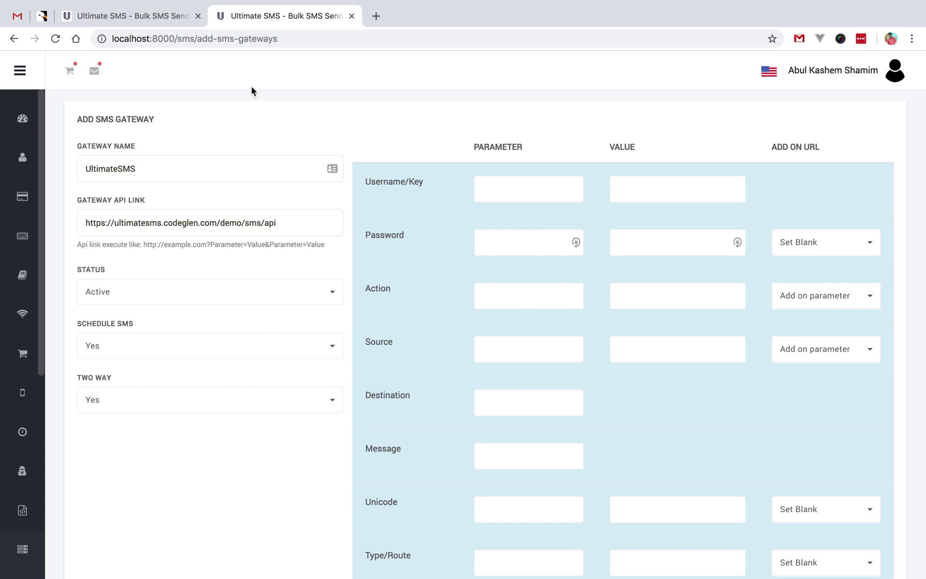
click(159, 21)
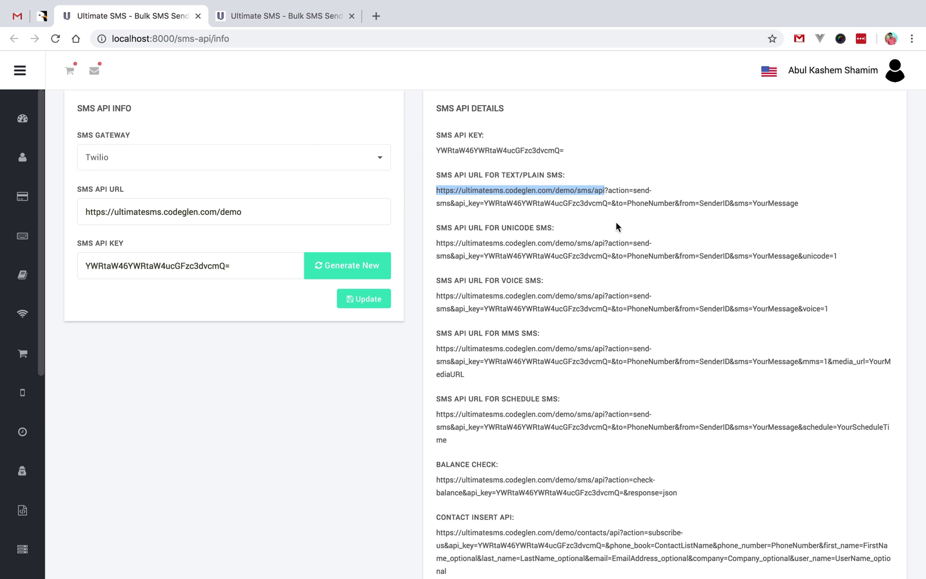
double_click(464, 204)
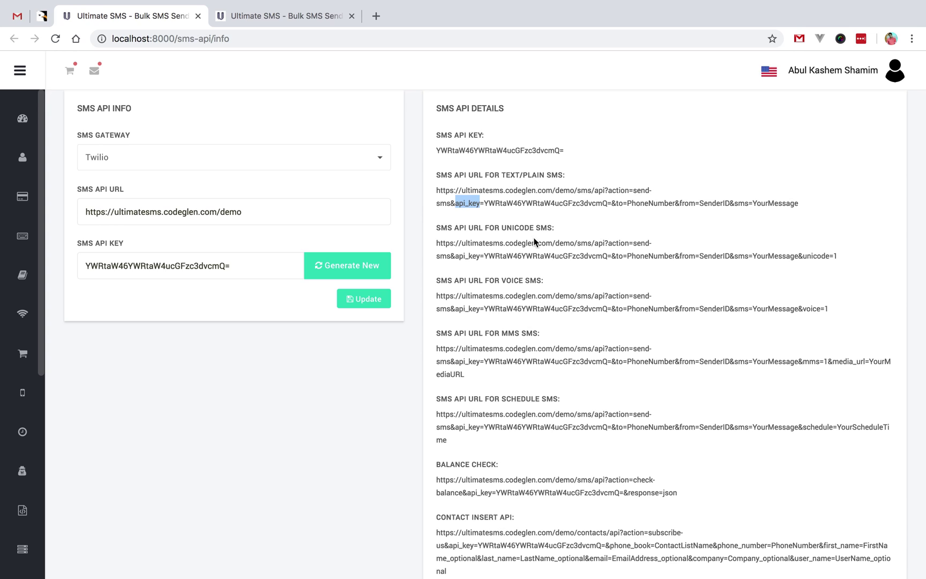
Enter api_key as the Username/Key parameter and select the API key in the sample URL
click(314, 26)
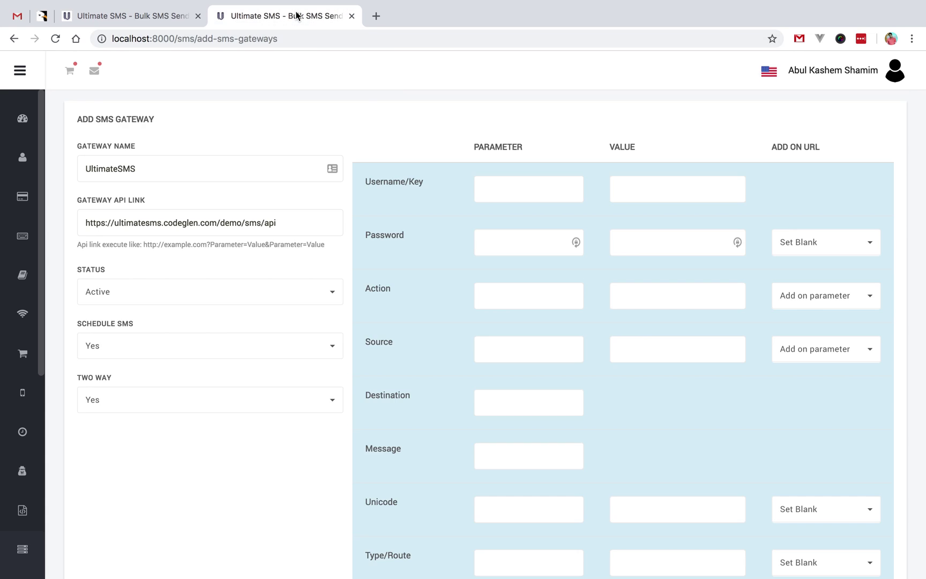
click(492, 178)
key(ctrl+v)
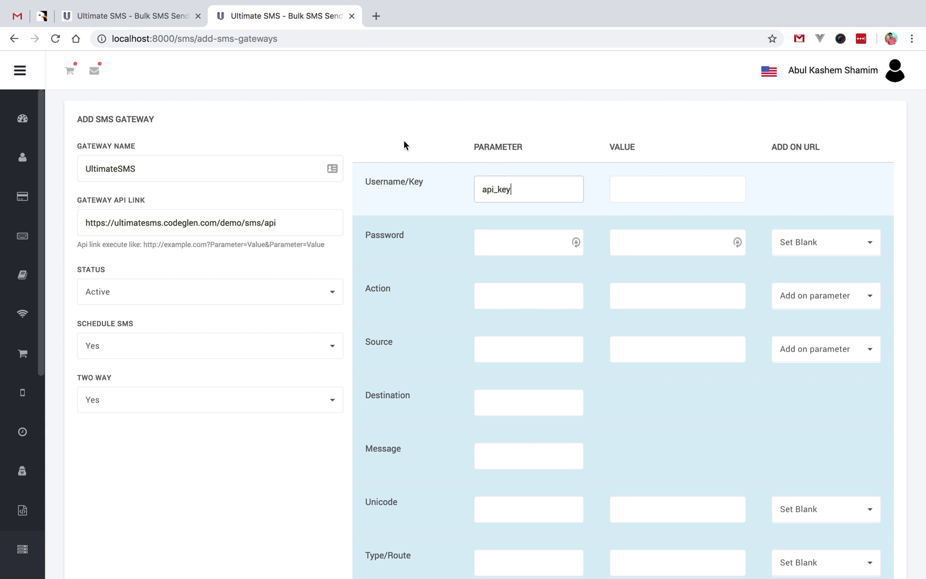
click(161, 16)
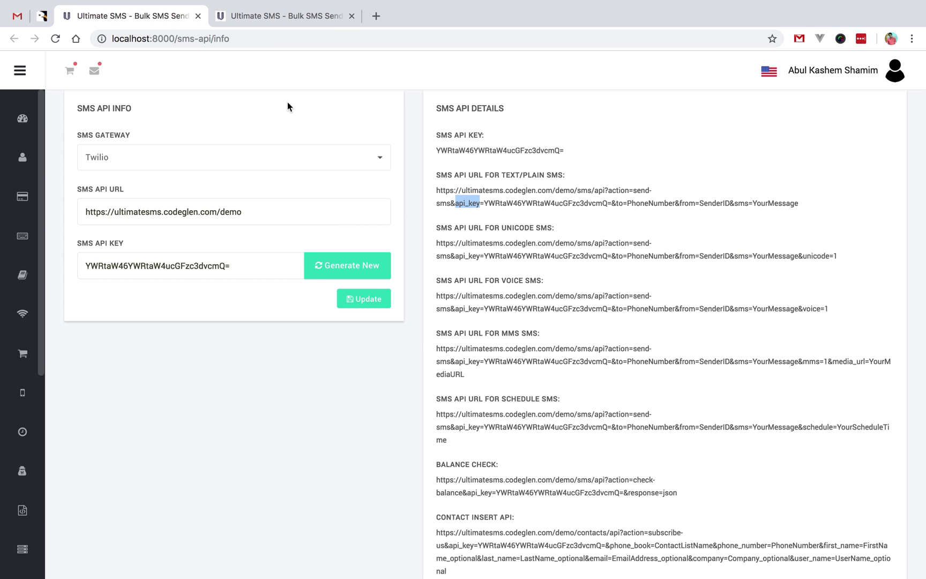
double_click(515, 204)
key(shift+Right)
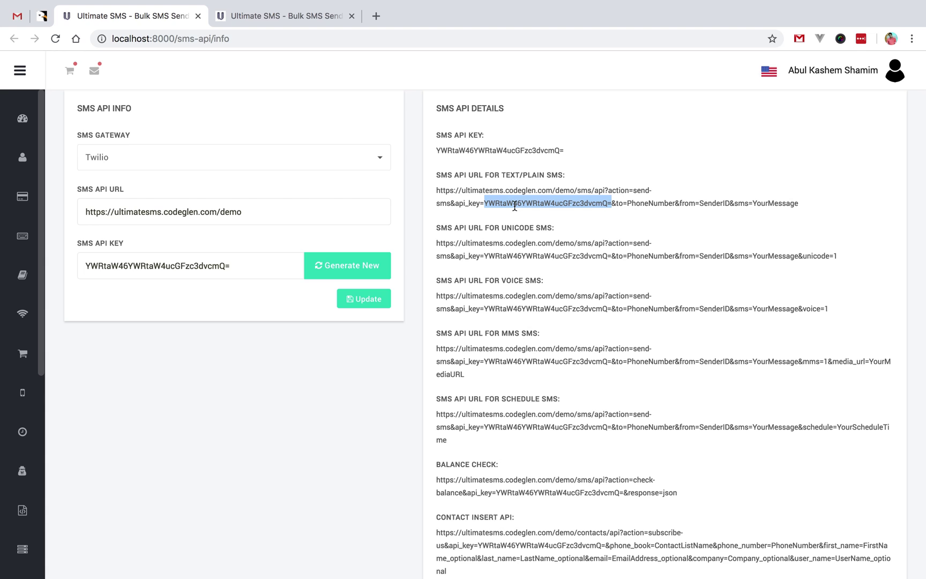
Paste the API key as the Username/Key value, keeping api_key as the parameter
click(316, 16)
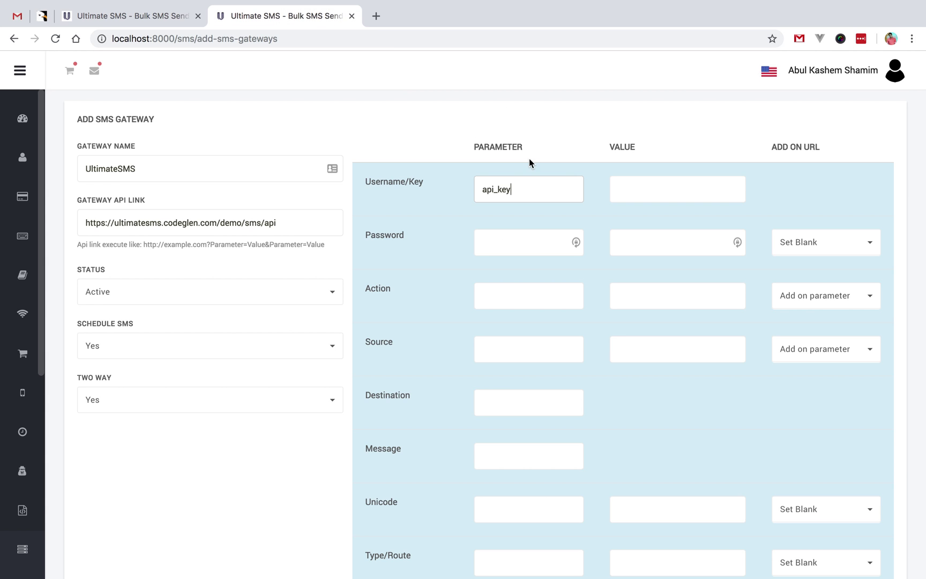
click(618, 191)
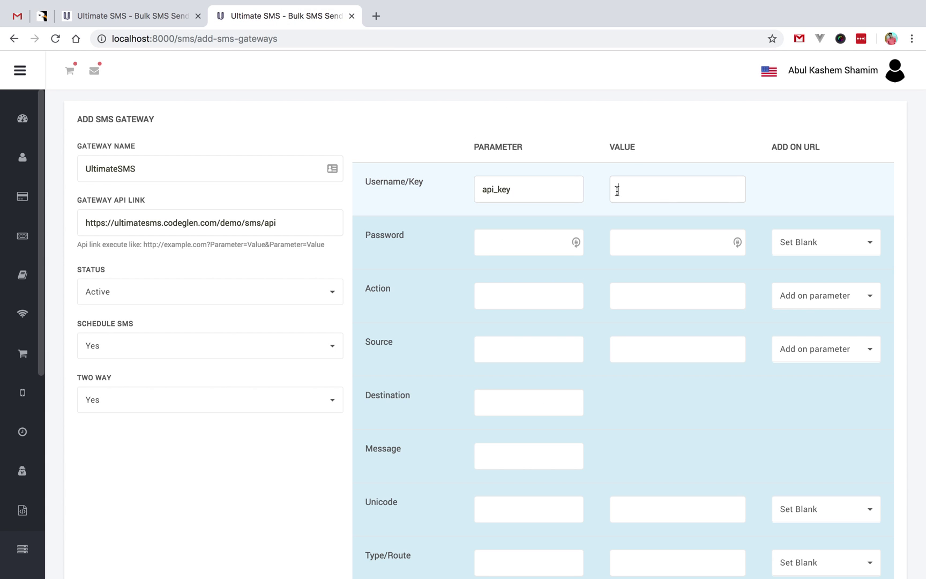
double_click(555, 187)
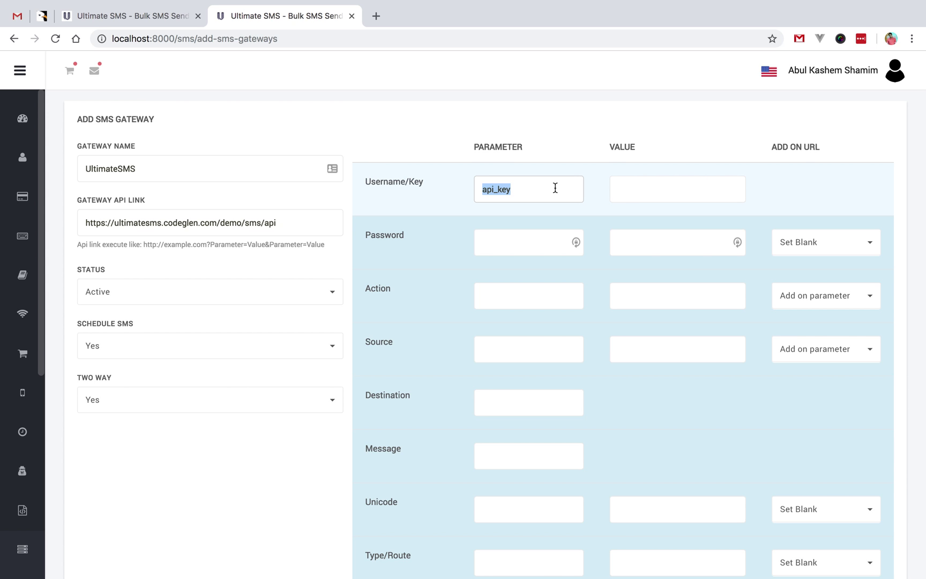
text(username)
click(635, 189)
double_click(552, 193)
key(super+z)
click(633, 189)
key(super+v)
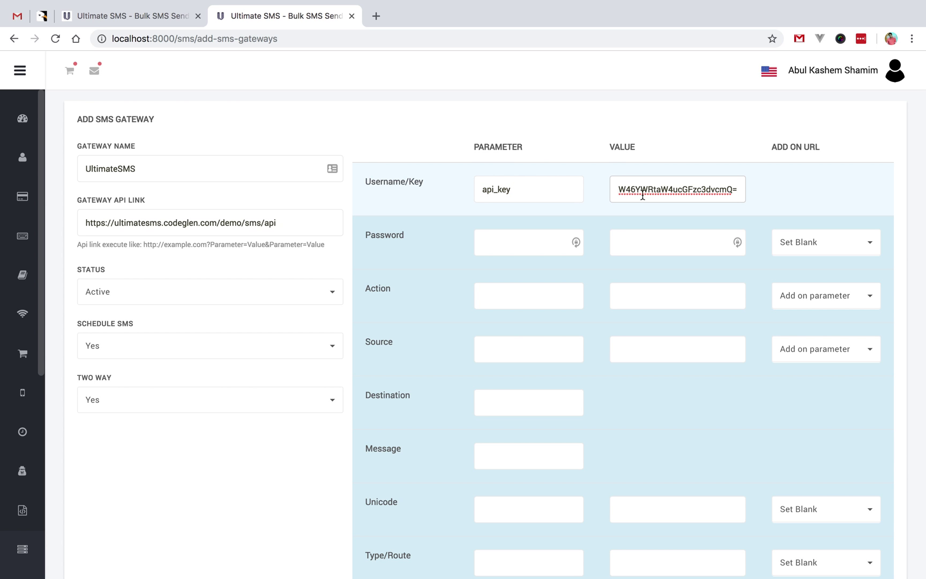
click(658, 244)
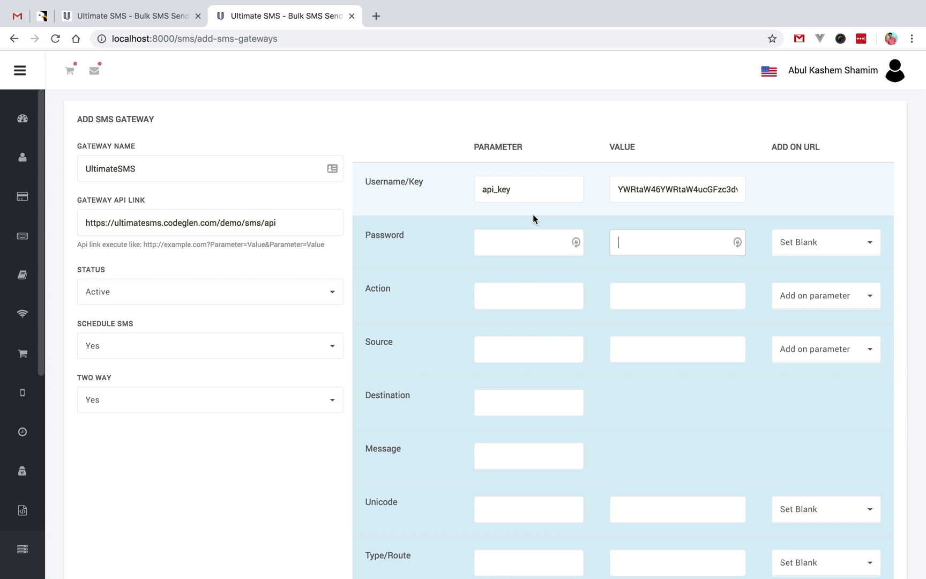
click(514, 247)
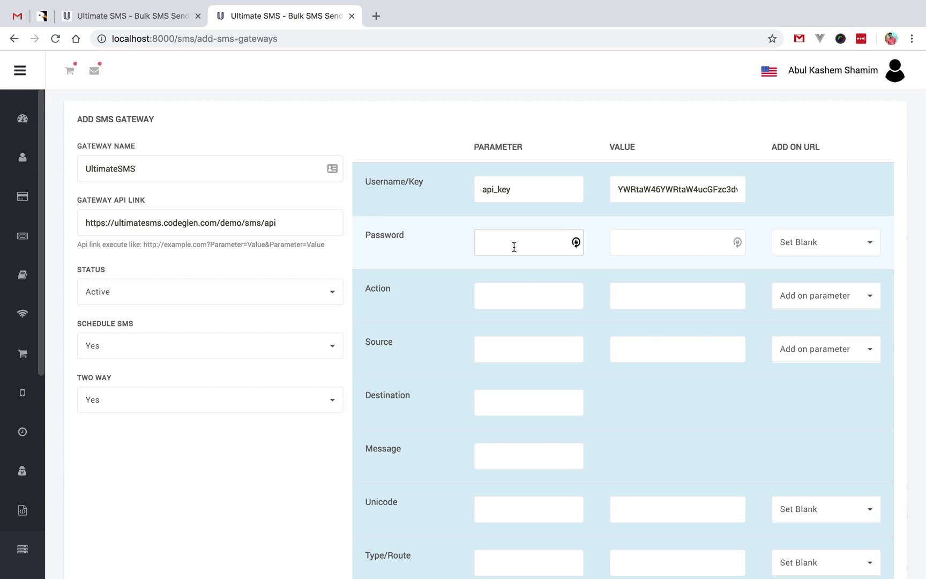
Try the Password row with parameter password, a test value and Add on parameter
text(password)
click(641, 243)
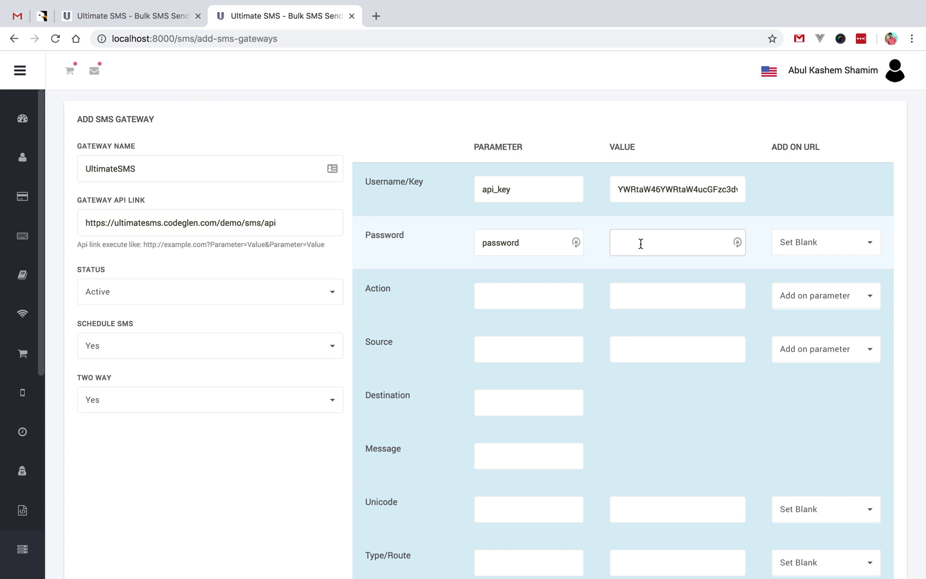
double_click(538, 242)
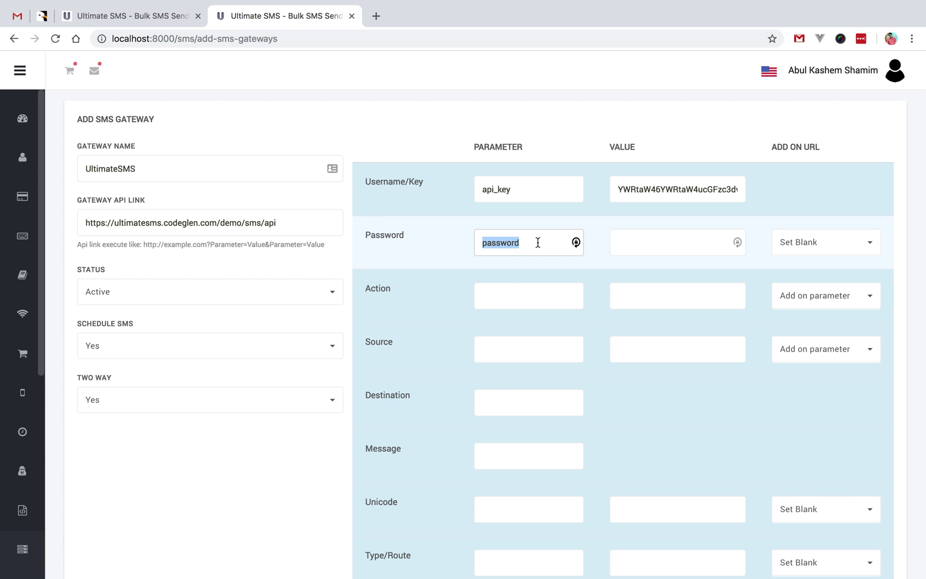
key(BackSpace)
click(811, 254)
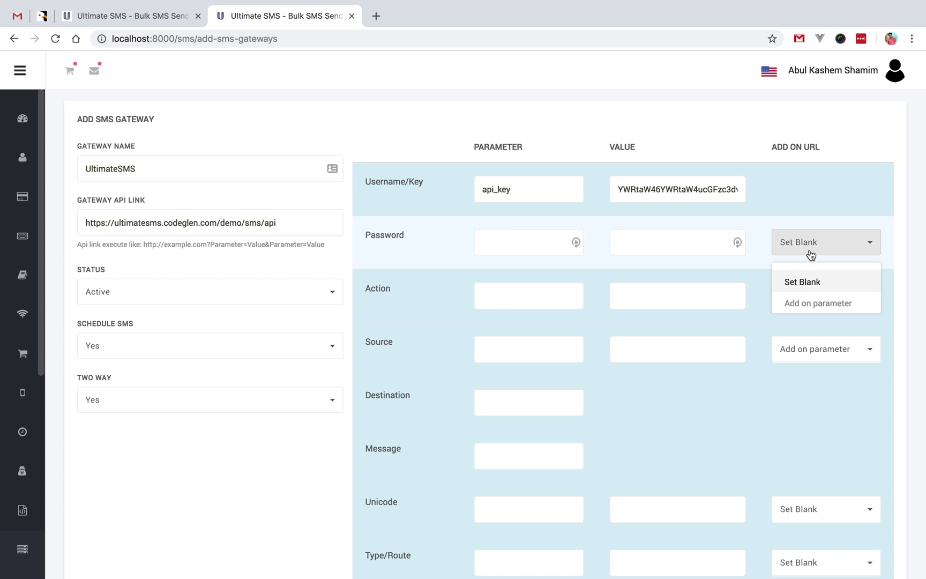
click(511, 243)
text(password)
click(666, 243)
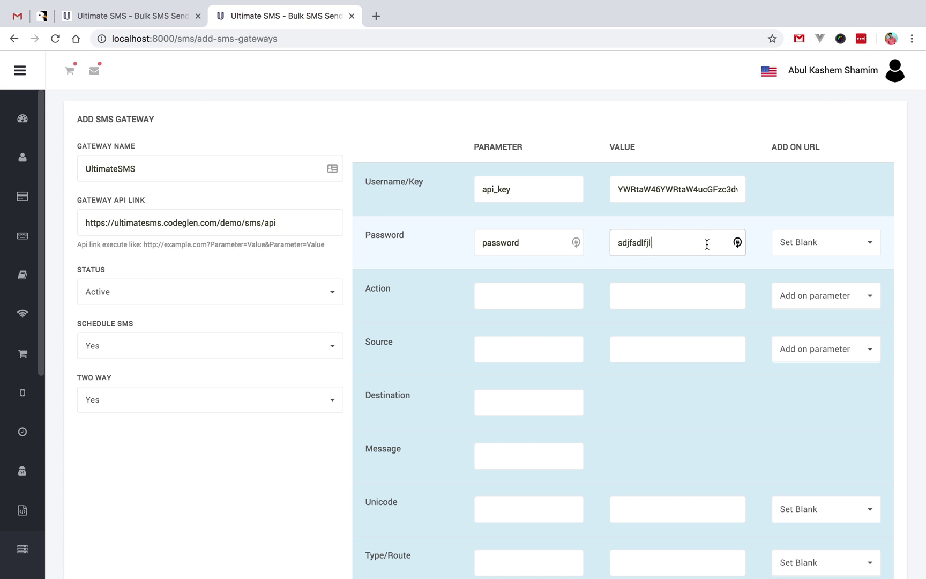
click(793, 243)
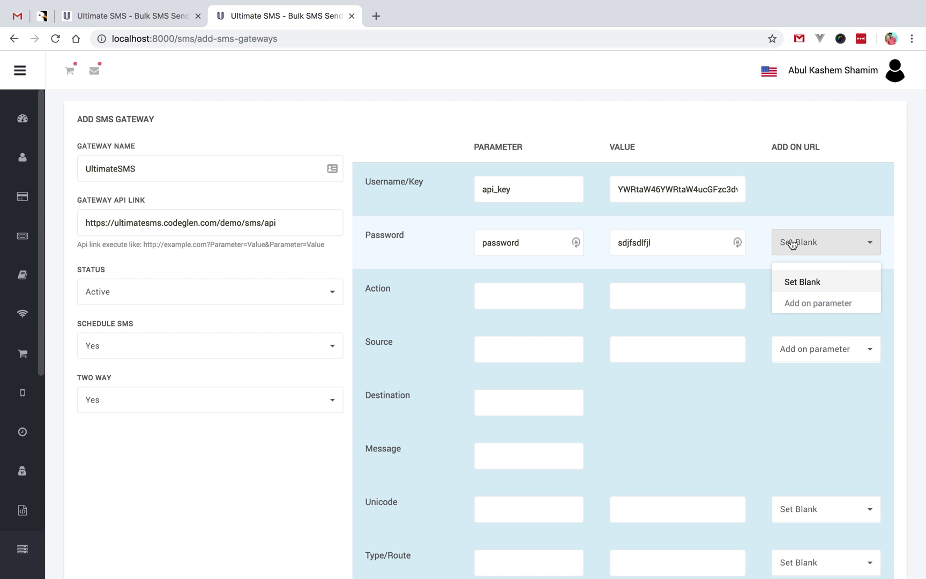
click(836, 304)
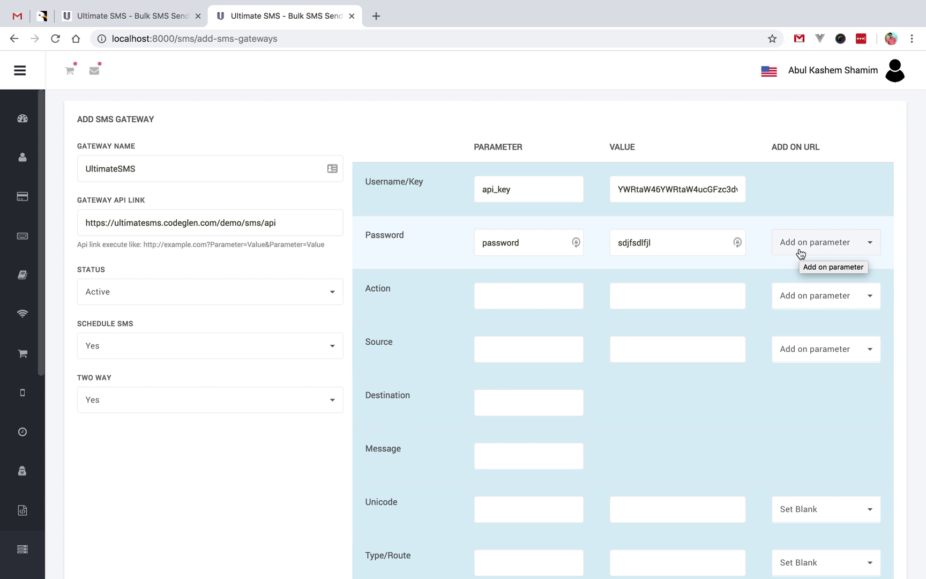
Set the Password row to Set Blank and clear its Parameter and Value fields
click(801, 252)
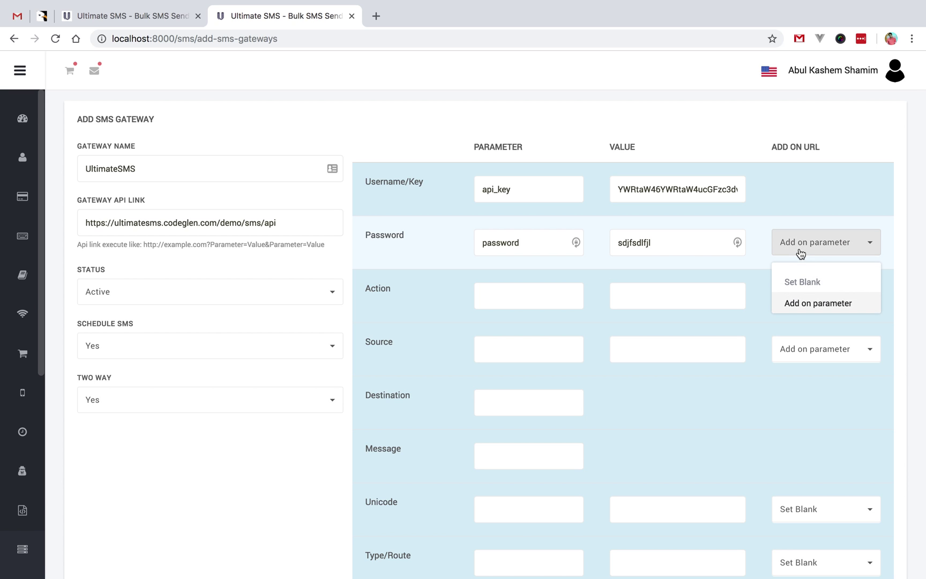
click(816, 282)
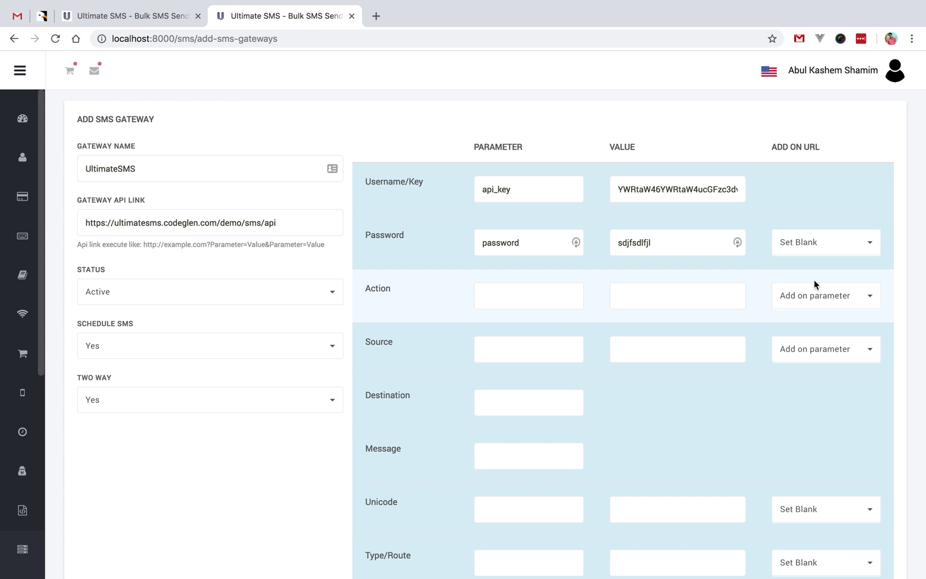
double_click(680, 242)
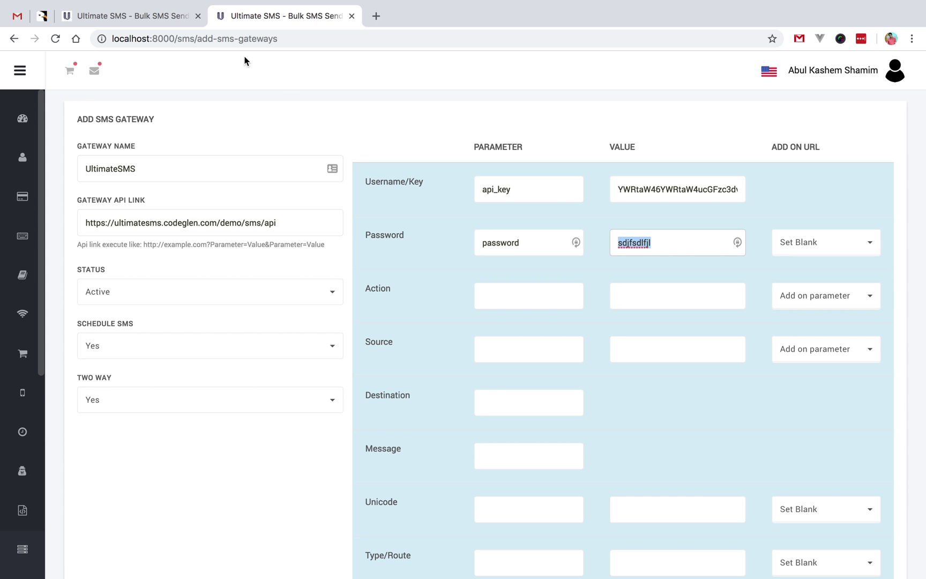
click(164, 14)
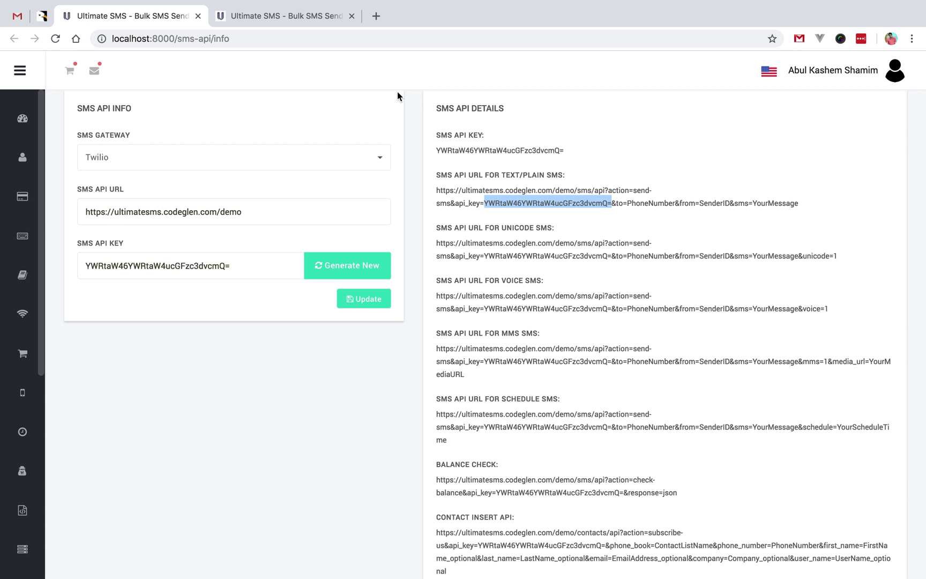
click(289, 15)
double_click(544, 243)
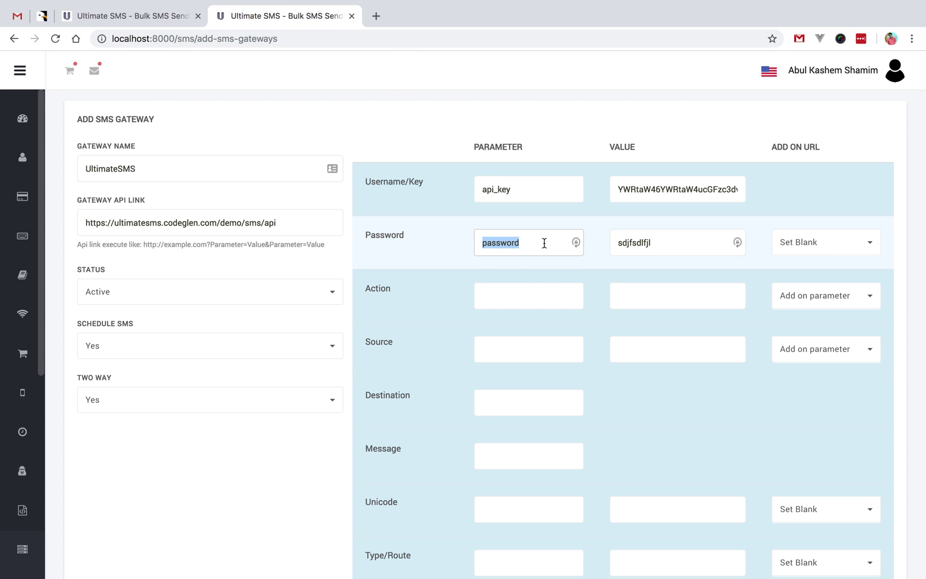
key(BackSpace)
double_click(665, 244)
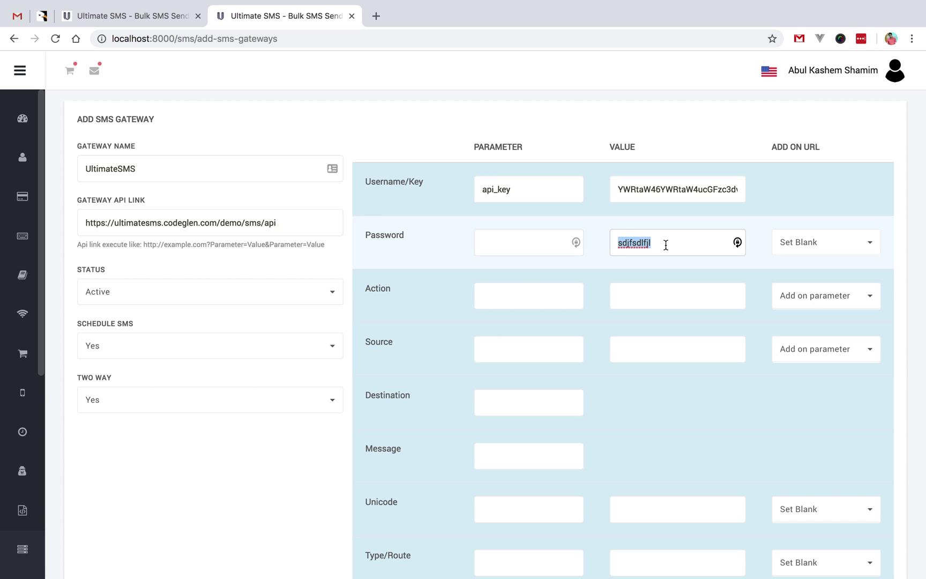
key(BackSpace)
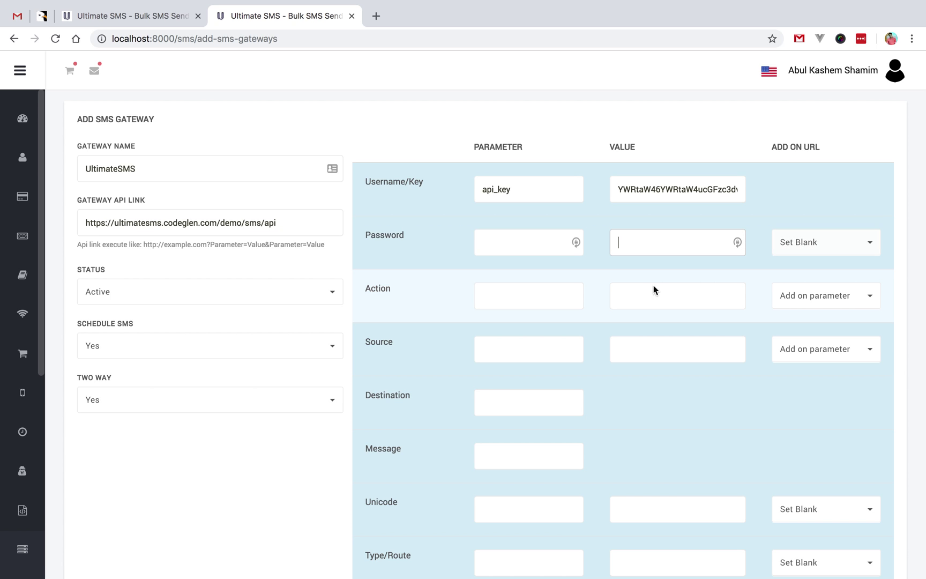
Copy 'action' from the sample URL into the Action Parameter field
click(654, 286)
click(534, 295)
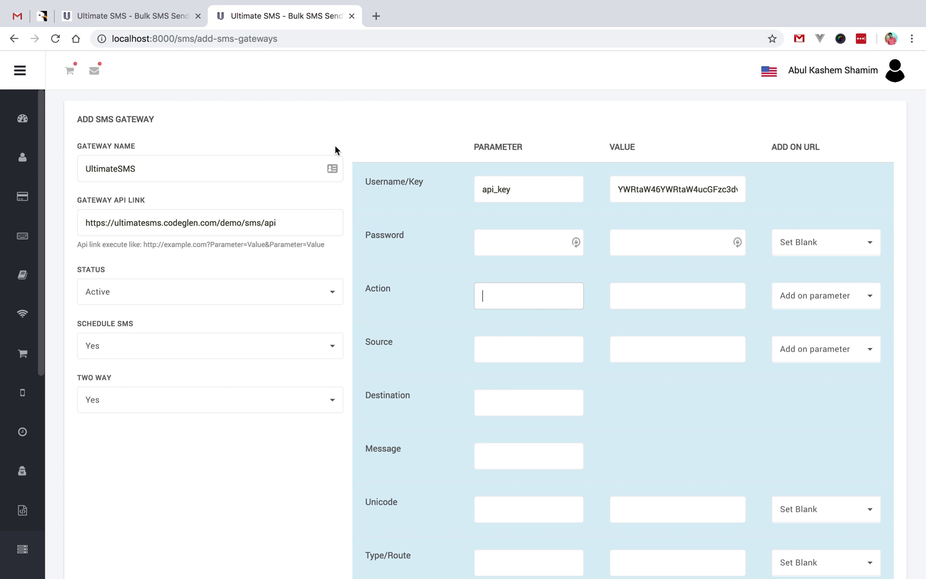
click(161, 17)
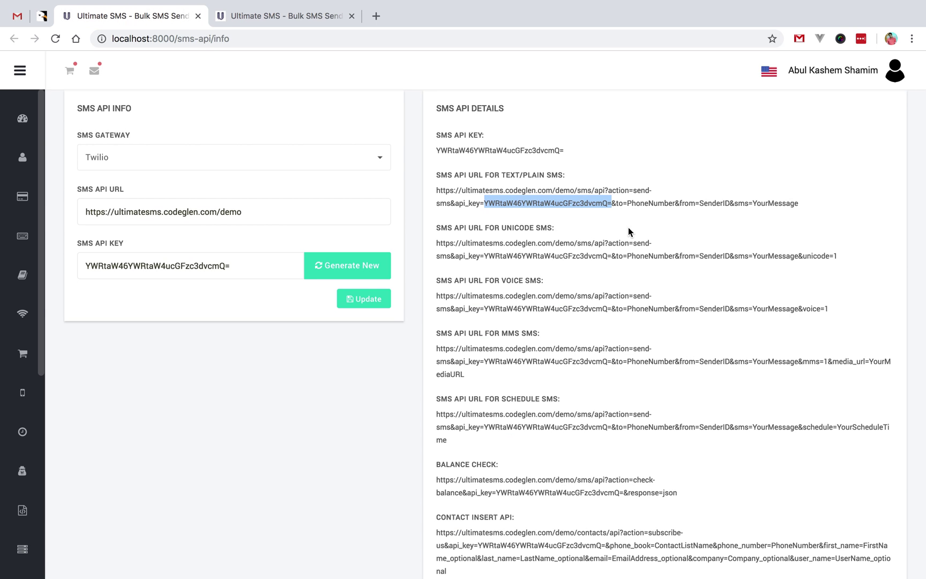
click(619, 193)
double_click(620, 194)
key(ctrl+c)
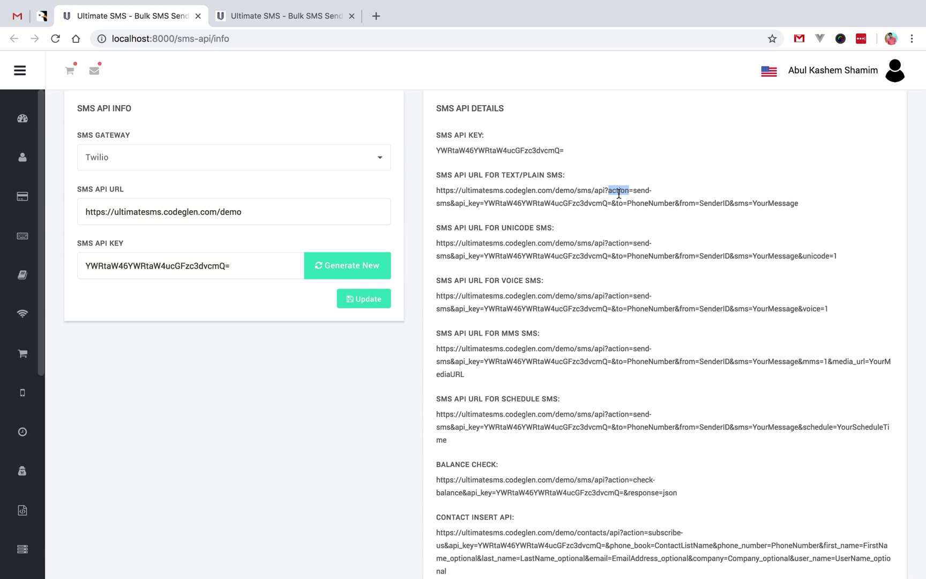
click(311, 23)
key(ctrl+v)
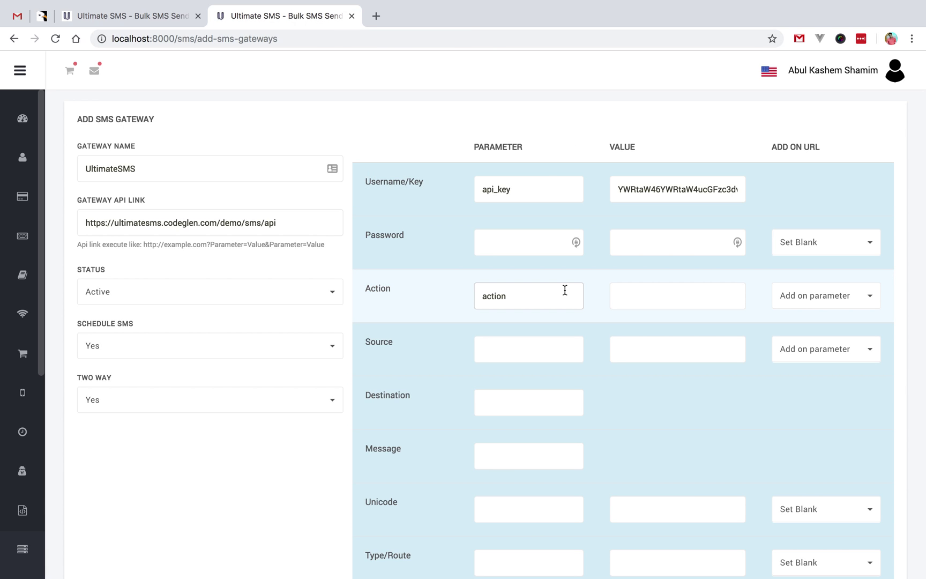
Paste send-sms as the Action value and keep it set to Add on parameter
click(129, 16)
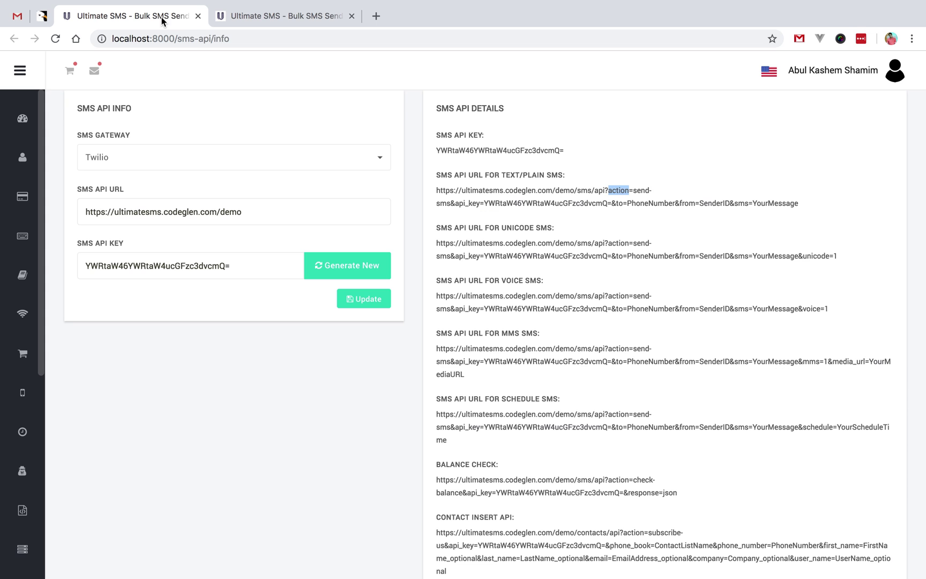
click(626, 185)
drag(633, 191, 450, 201)
key(super+c)
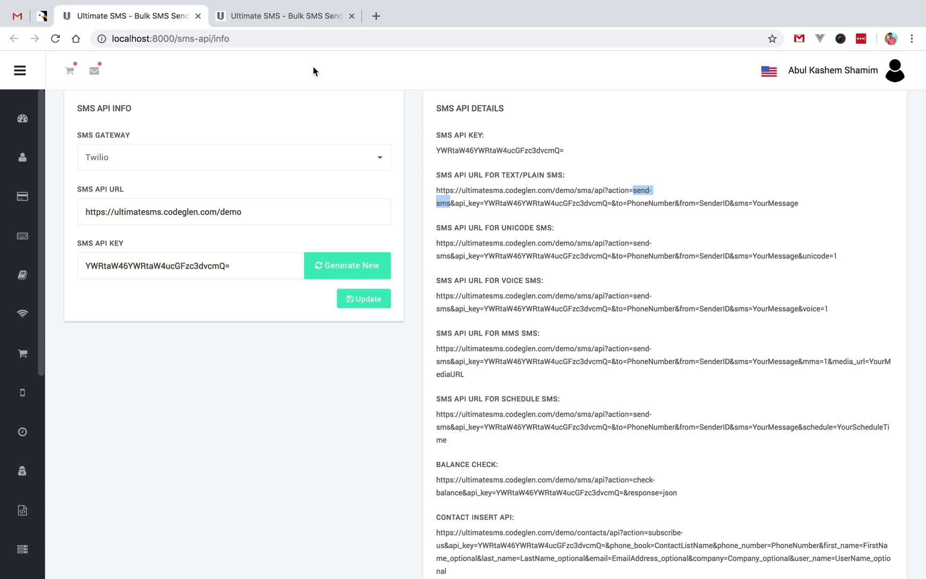
click(285, 16)
click(641, 291)
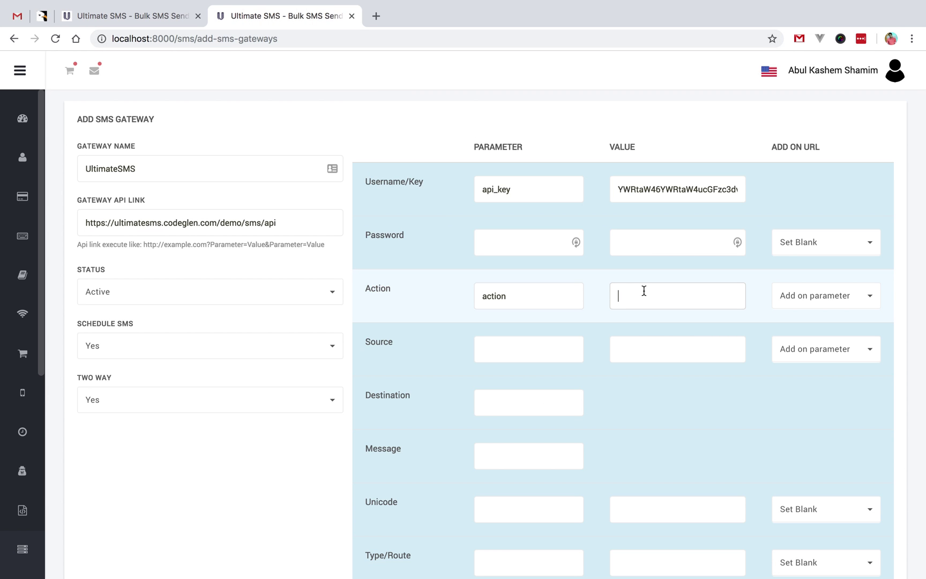
key(super+v)
click(820, 296)
click(811, 334)
Try from and source in the Source parameter, then copy 'from' from the sample URL
click(505, 355)
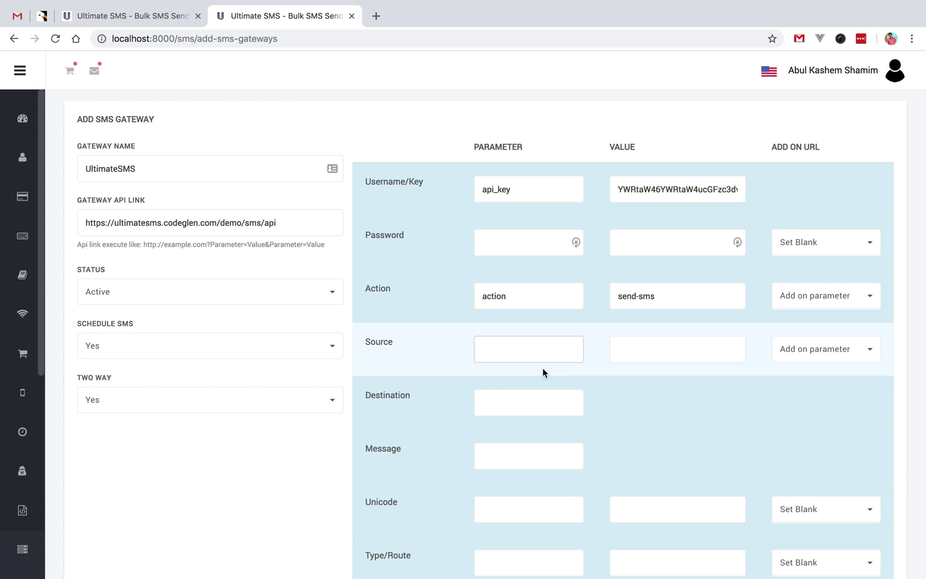
text(from)
key(BackSpace)
key(BackSpace)
key(BackSpace)
key(BackSpace)
text(source)
key(BackSpace)
key(BackSpace)
key(BackSpace)
key(BackSpace)
key(BackSpace)
key(BackSpace)
click(164, 16)
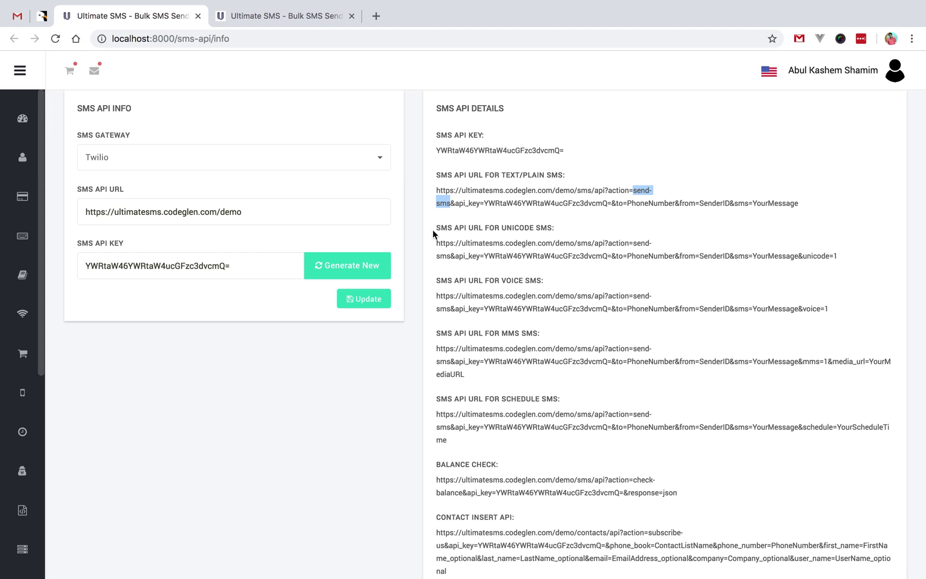
click(559, 219)
double_click(689, 204)
key(ctrl+c)
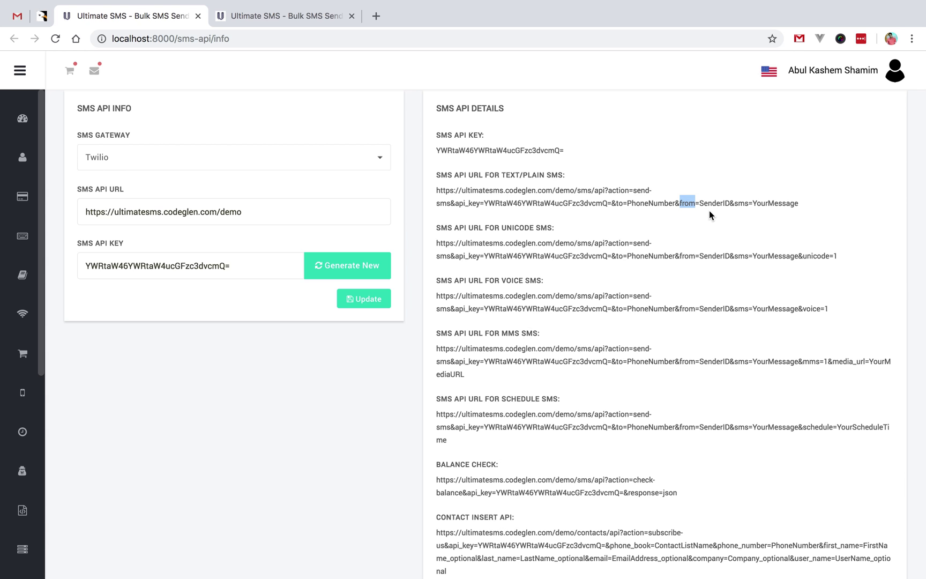
click(282, 16)
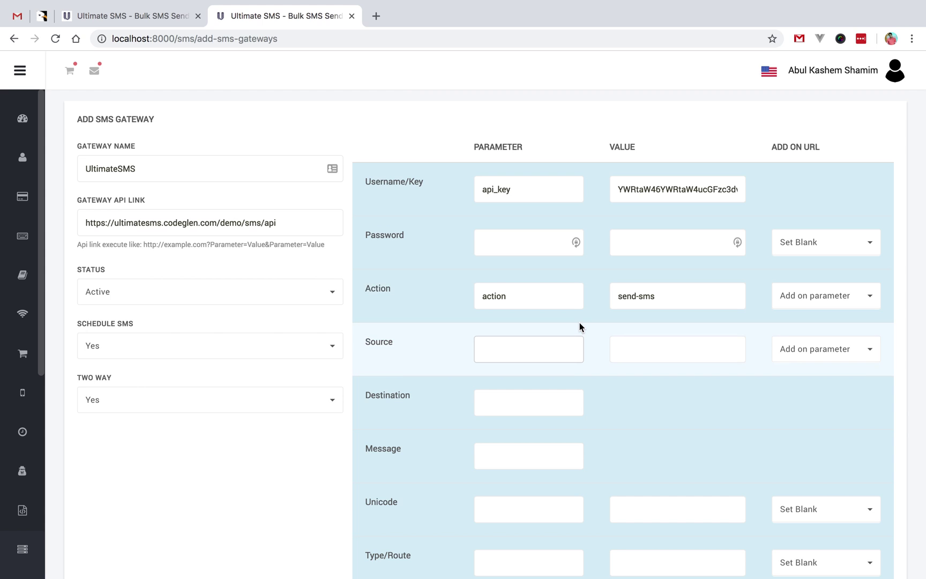
Paste from as the Source parameter, leaving its value and URL option unchanged
key(ctrl+v)
click(672, 351)
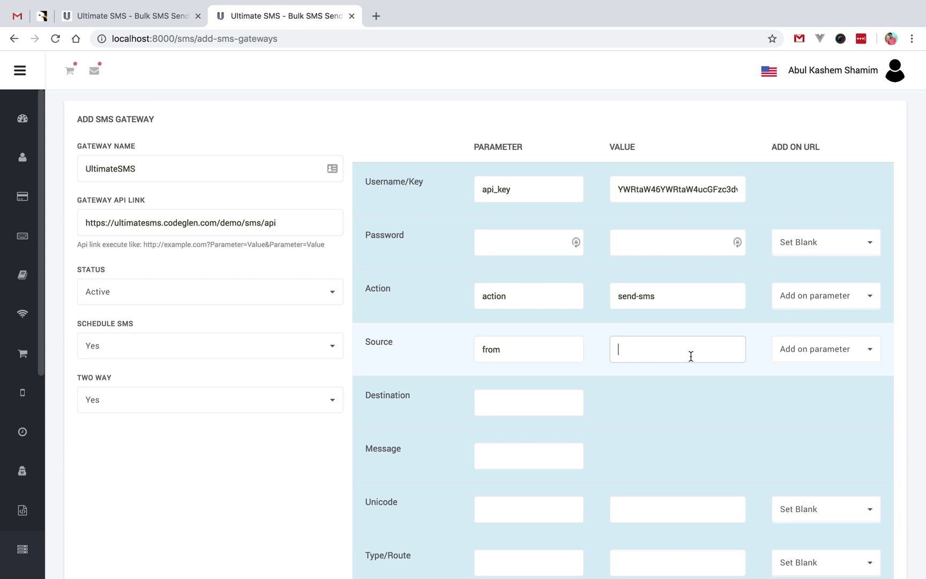
click(796, 355)
click(797, 355)
Highlight the Destination and Message row labels further down the form
scroll(784, 378, down, 3)
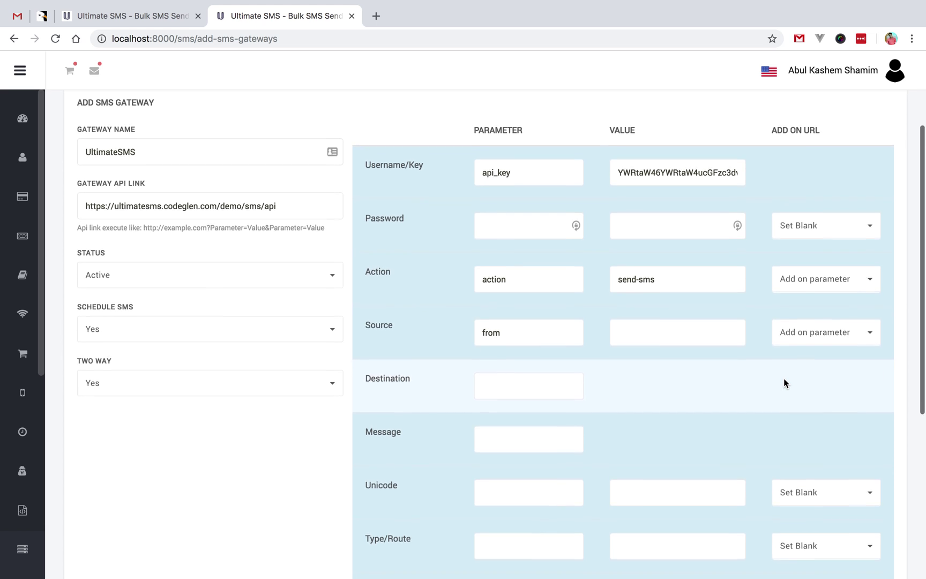
double_click(393, 304)
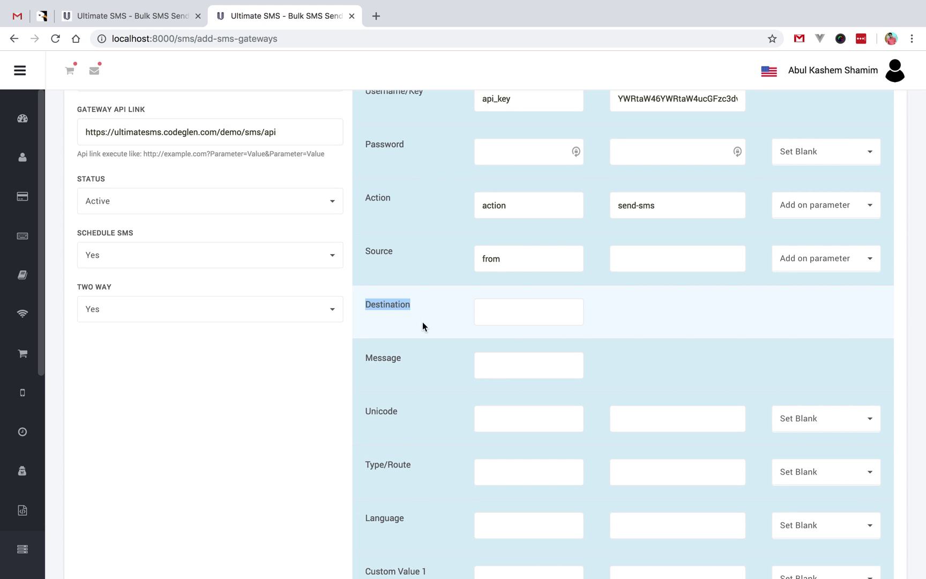
click(389, 356)
double_click(390, 356)
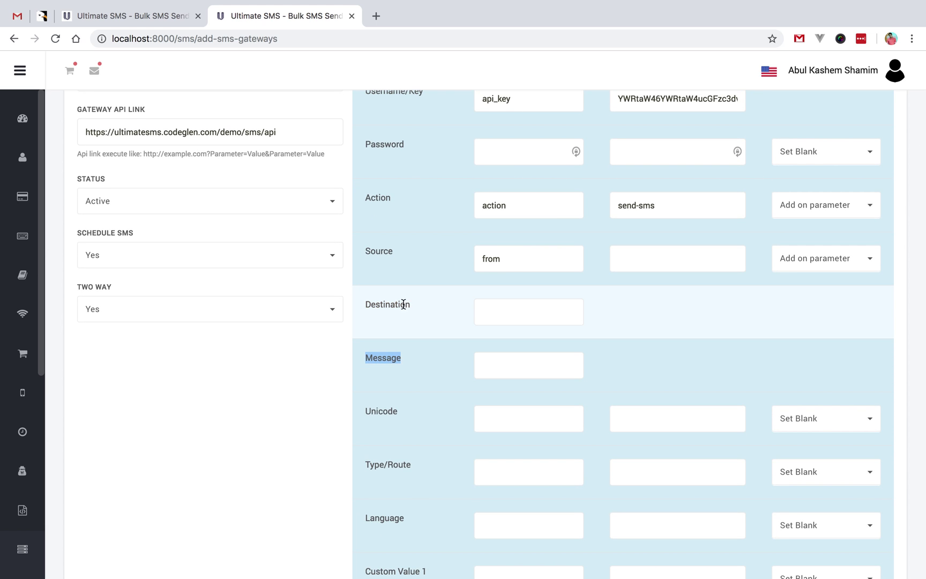
double_click(403, 304)
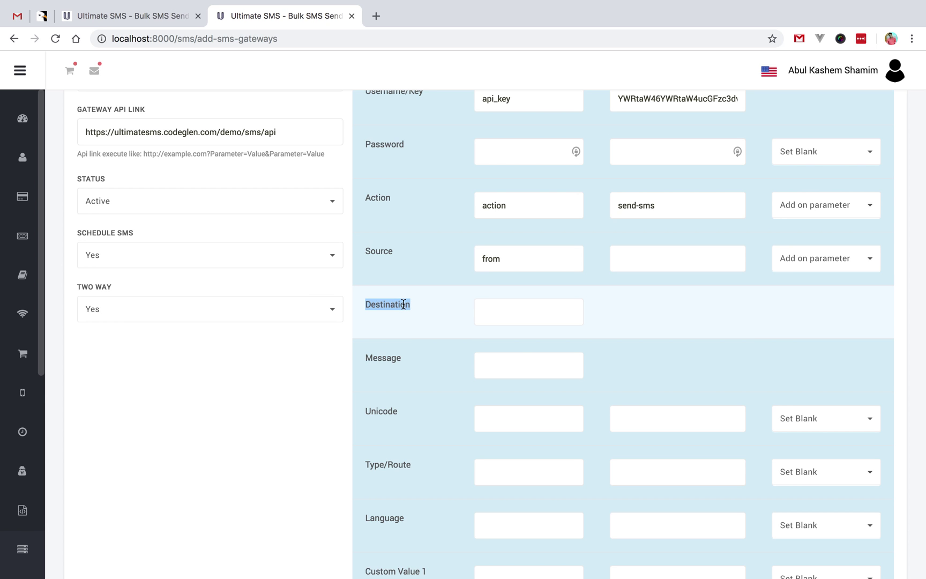
double_click(390, 357)
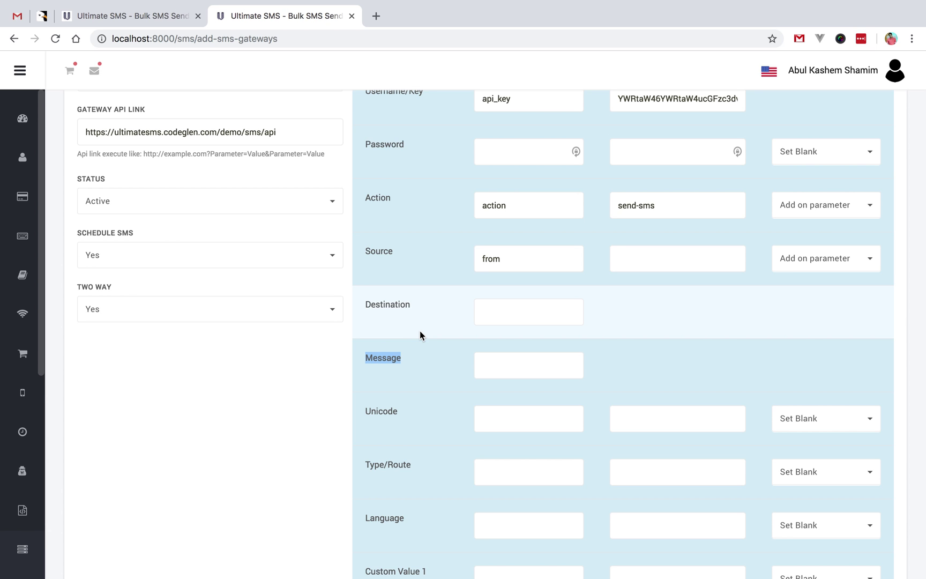
double_click(393, 355)
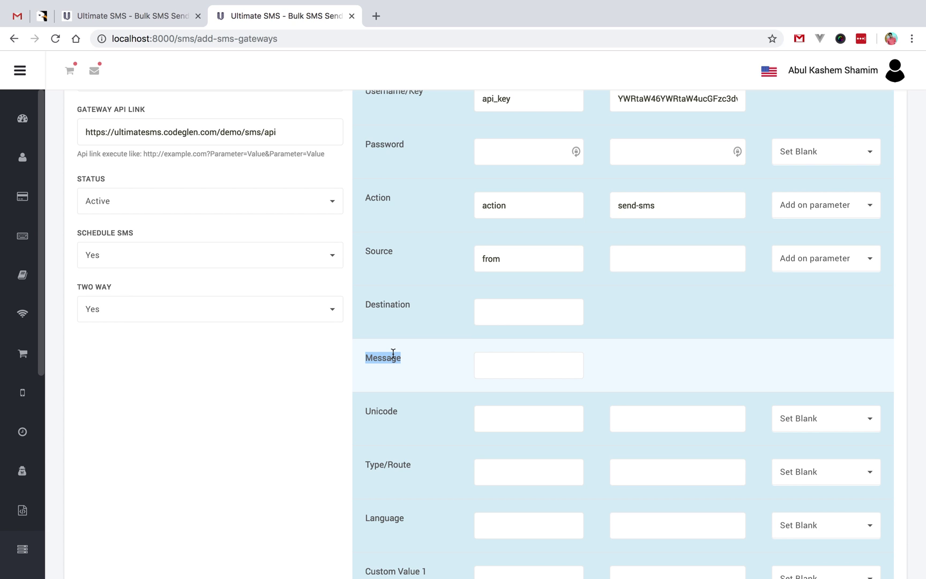
double_click(392, 304)
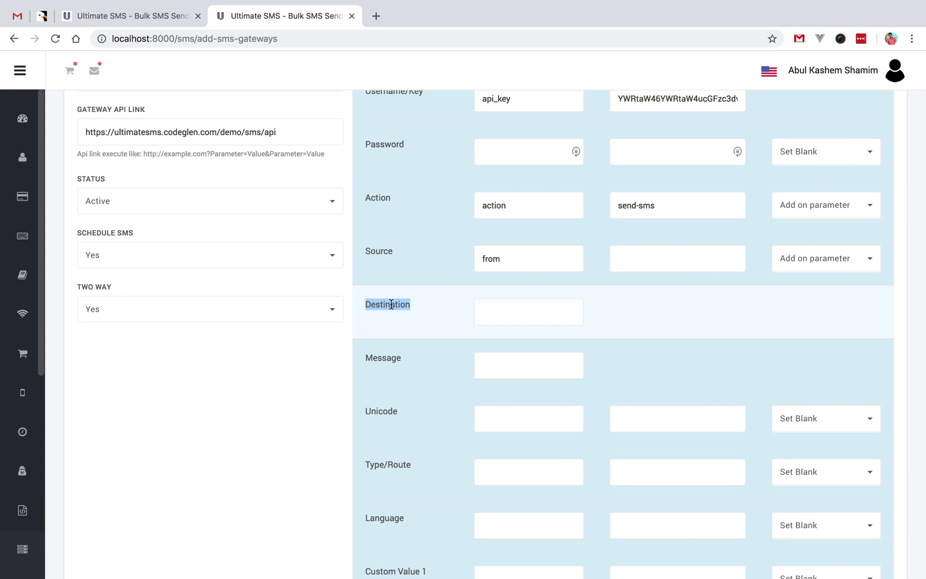
click(425, 305)
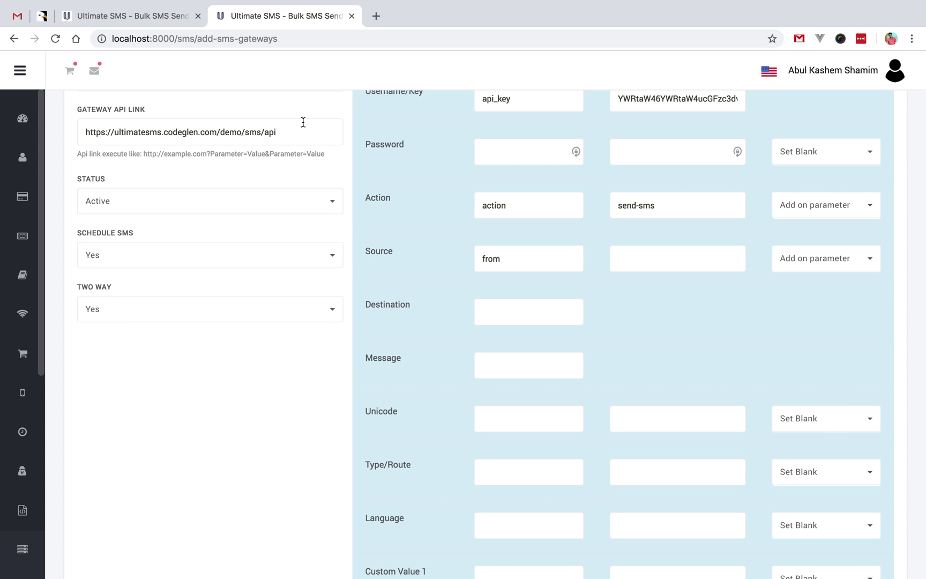
Set the Destination parameter to to, after trying destination and receiver
click(159, 18)
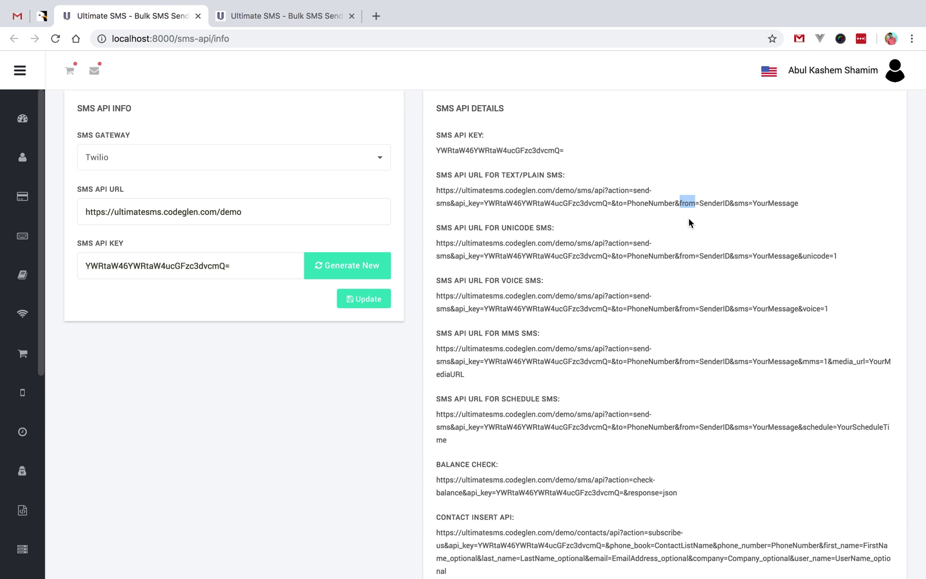
double_click(620, 204)
key(ctrl+c)
click(298, 20)
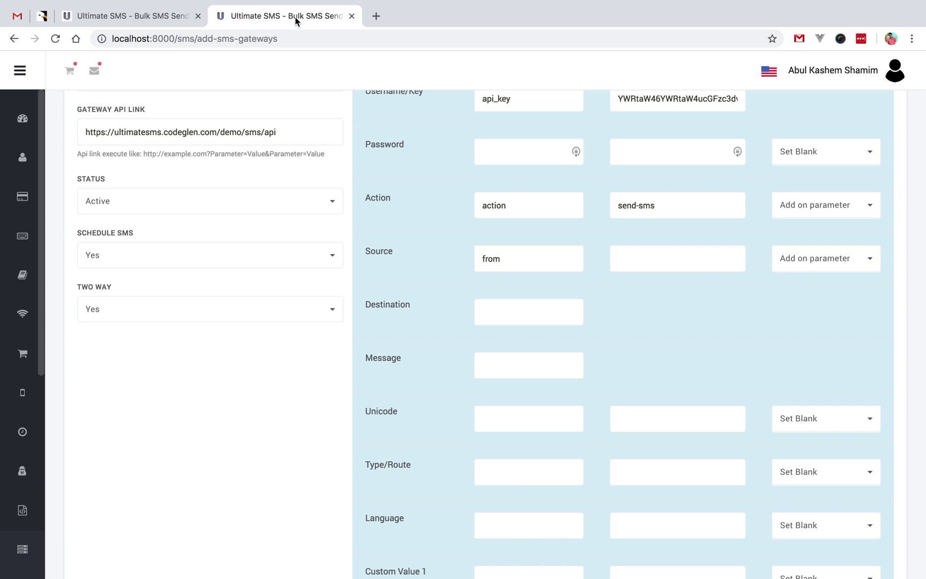
click(521, 317)
key(ctrl+v)
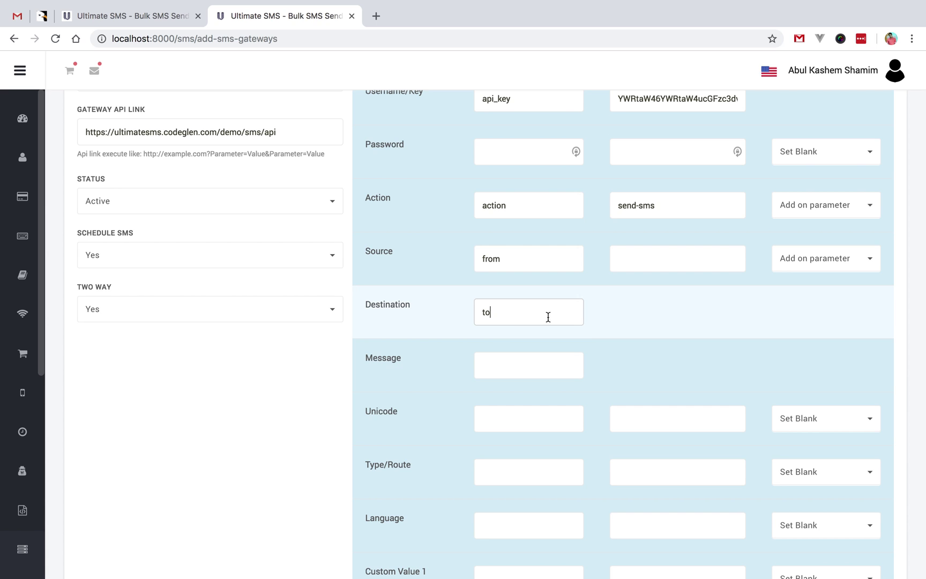
key(ctrl+z)
text(destination)
key(BackSpace)
key(BackSpace)
key(BackSpace)
key(BackSpace)
key(BackSpace)
key(BackSpace)
key(BackSpace)
key(BackSpace)
key(BackSpace)
key(BackSpace)
key(BackSpace)
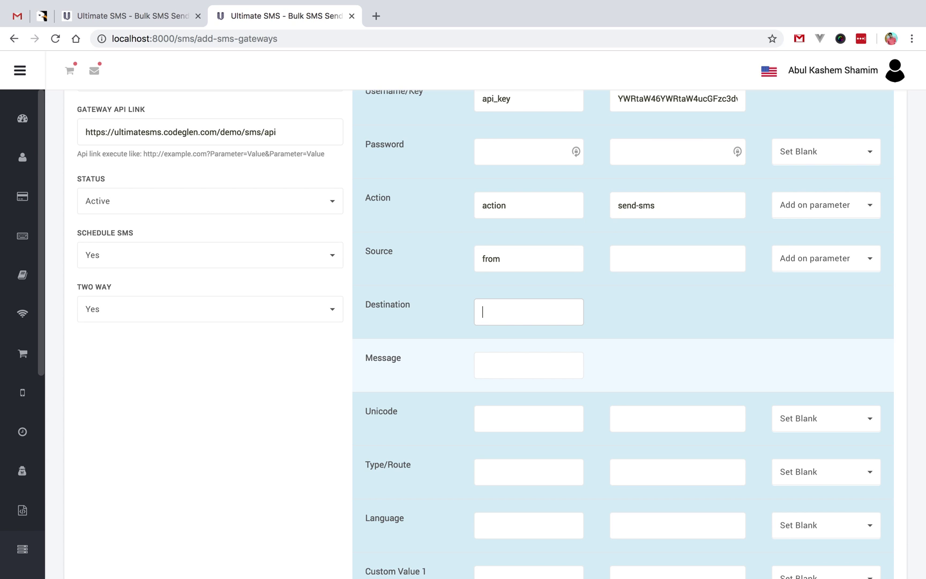
text(receiver)
key(BackSpace)
key(BackSpace)
key(BackSpace)
key(BackSpace)
key(BackSpace)
key(BackSpace)
key(BackSpace)
key(BackSpace)
text(to)
Check the sms parameter in the sample URL, then try sms, message and text as Message parameter, leaving it empty
click(159, 17)
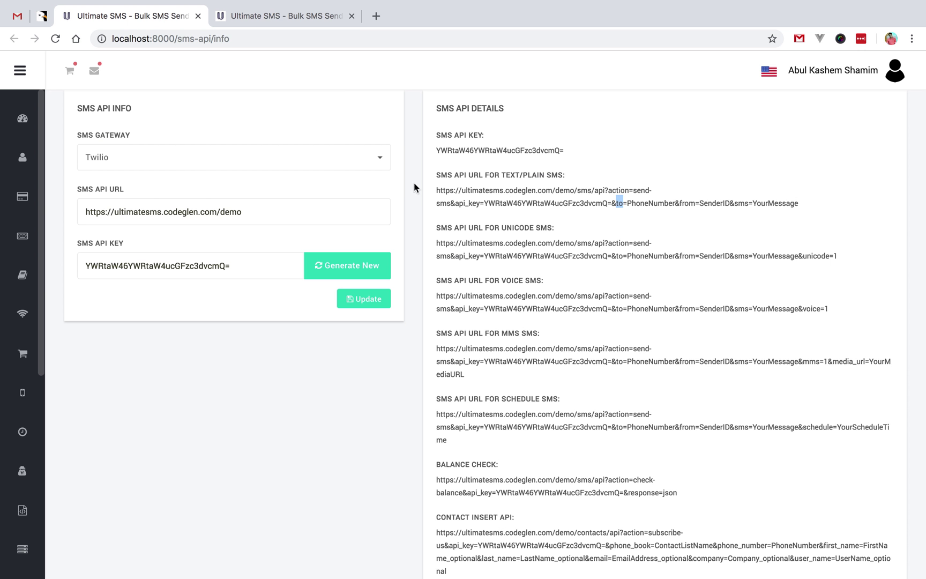
double_click(741, 203)
mouse_move(270, 10)
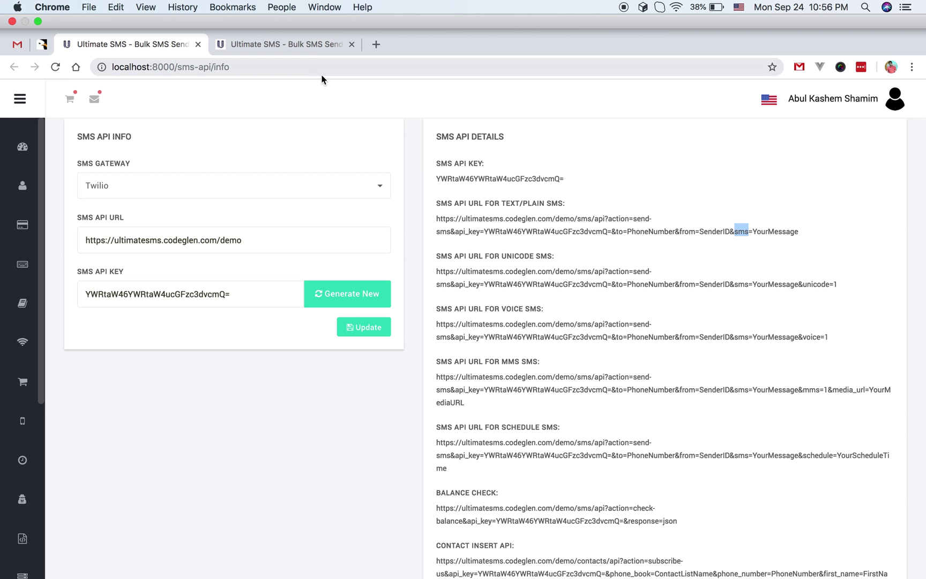
click(311, 47)
click(501, 368)
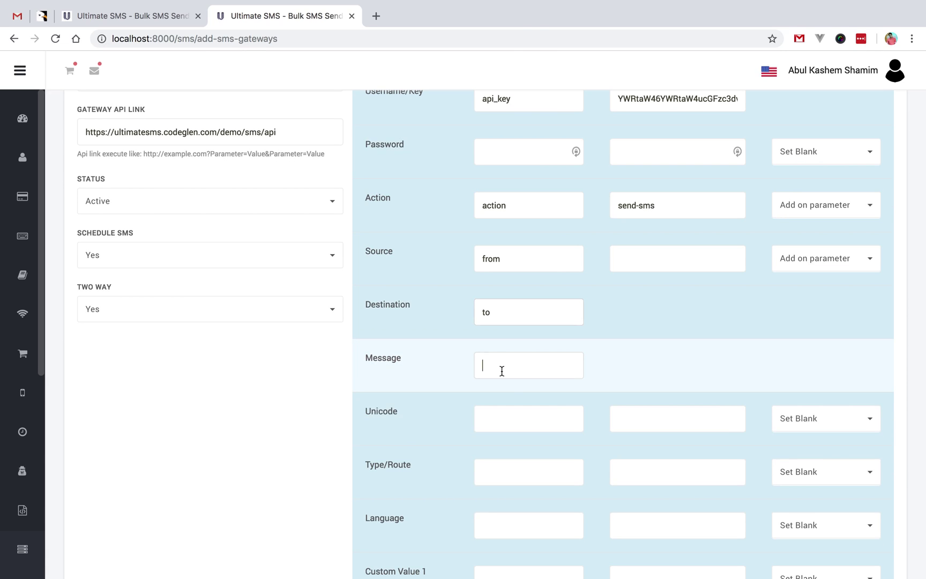
text(sms)
key(BackSpace)
key(BackSpace)
key(BackSpace)
text(message)
key(BackSpace)
key(BackSpace)
key(BackSpace)
key(BackSpace)
key(BackSpace)
key(BackSpace)
key(BackSpace)
text(text)
key(BackSpace)
key(BackSpace)
key(BackSpace)
key(BackSpace)
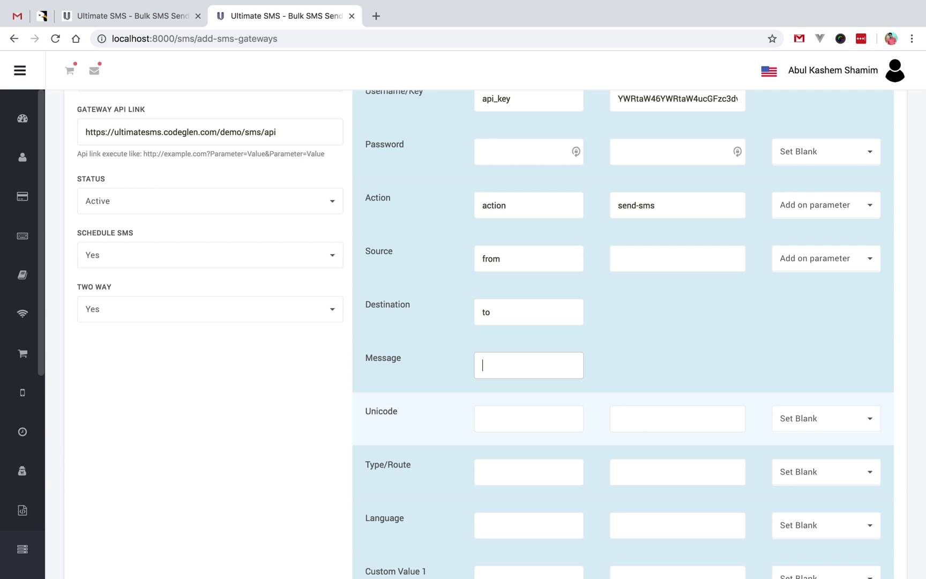
Enter 'sms' as the Message parameter and clear Unicode, leaving it Set Blank
text(sms)
scroll(621, 400, down, 3)
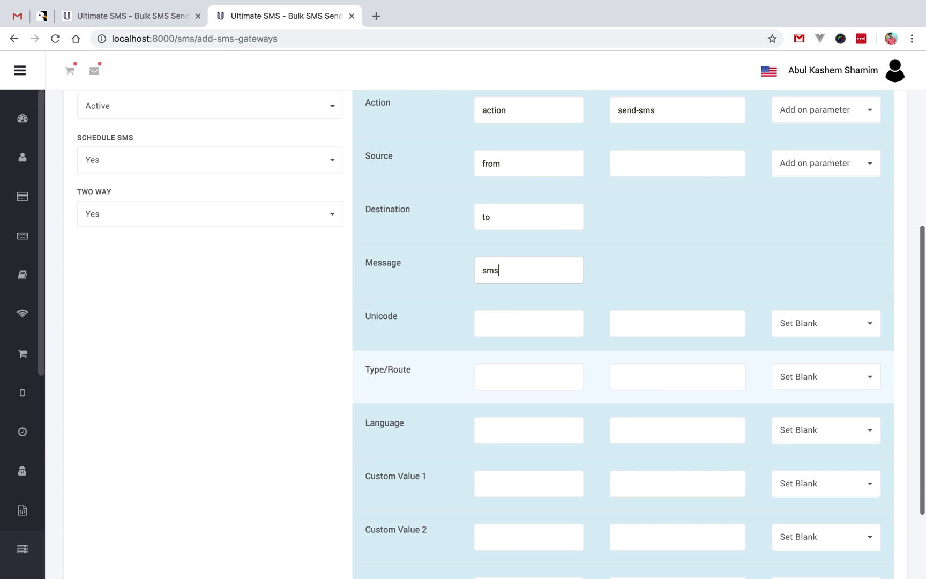
click(545, 323)
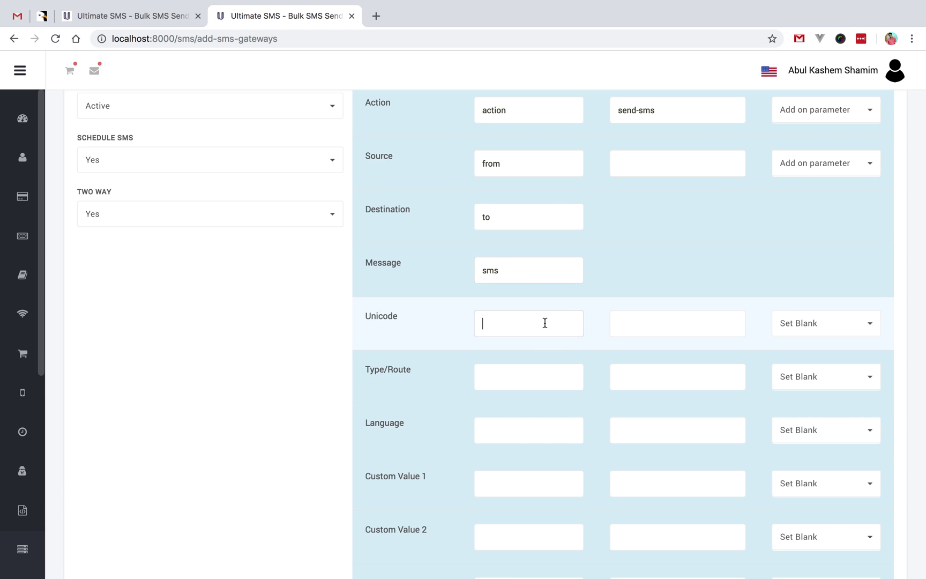
text(unicode)
text(1)
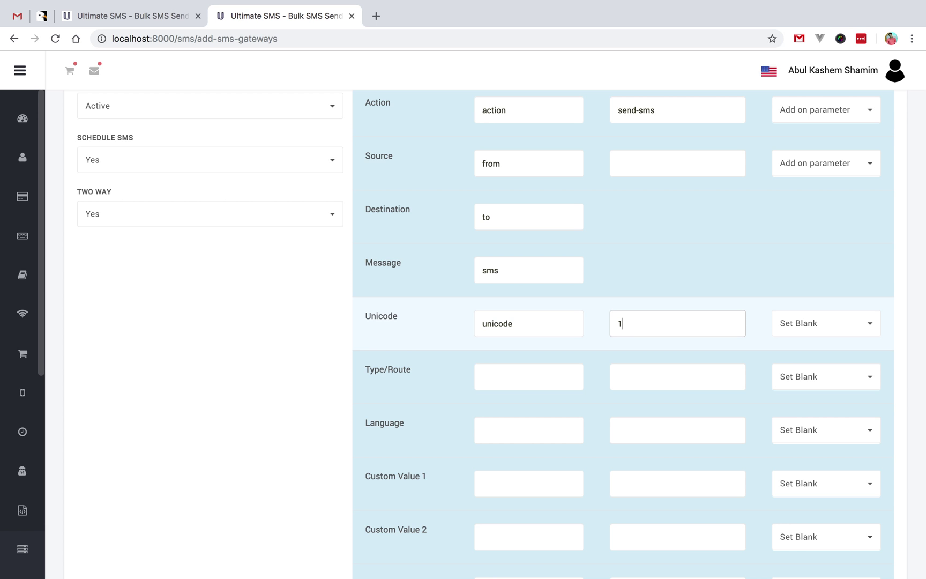
click(550, 319)
double_click(550, 319)
key(BackSpace)
click(792, 322)
click(799, 361)
scroll(556, 374, down, 1)
Fill Type/Route with parameter 'type', value 1, set to Add on parameter
click(523, 337)
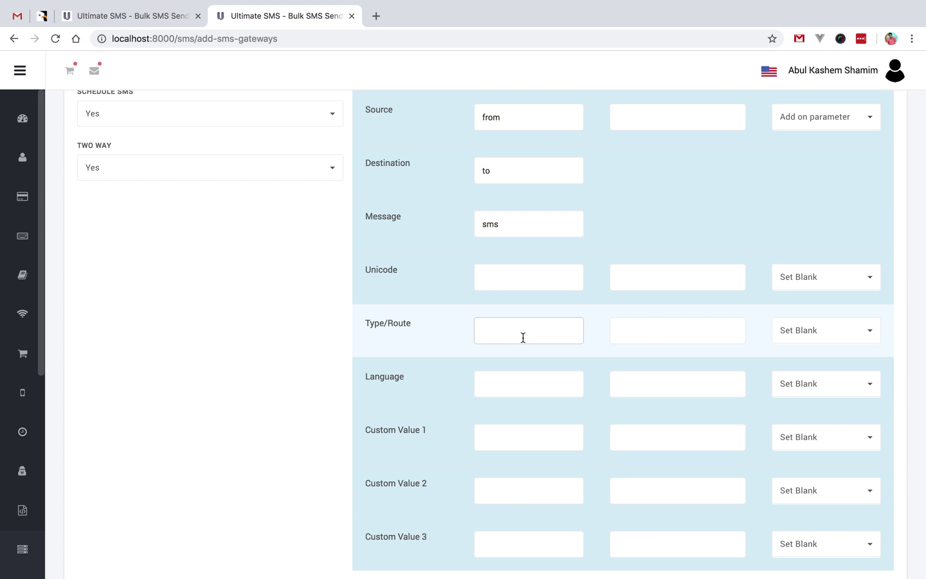
text(type)
click(663, 323)
text(1)
click(829, 336)
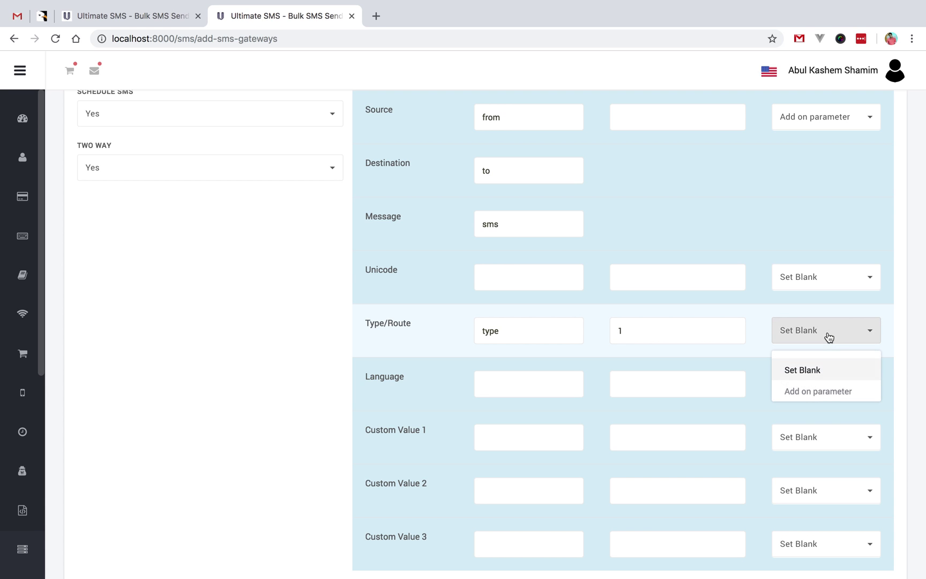
click(820, 391)
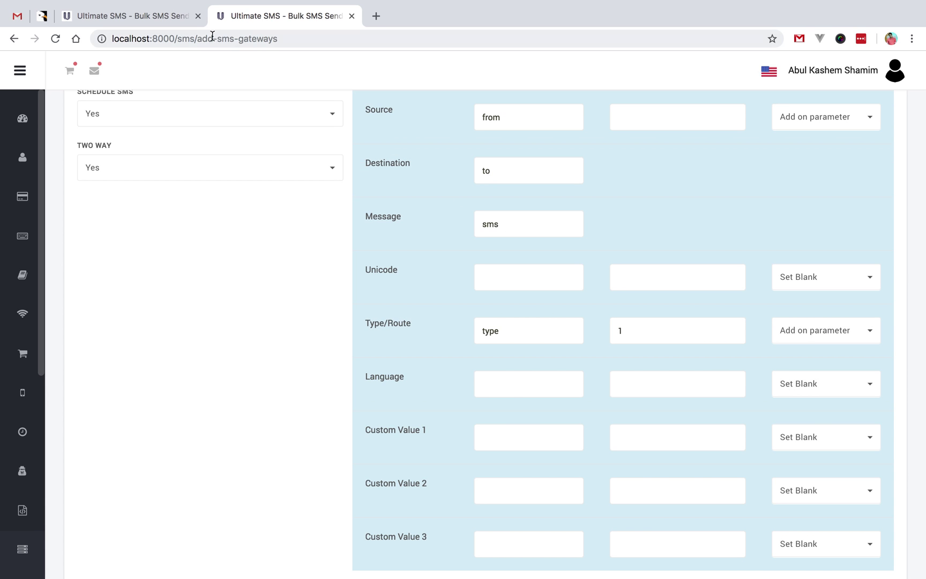
After checking the SMS API info page, clear Type/Route and revert it to Set Blank
click(157, 13)
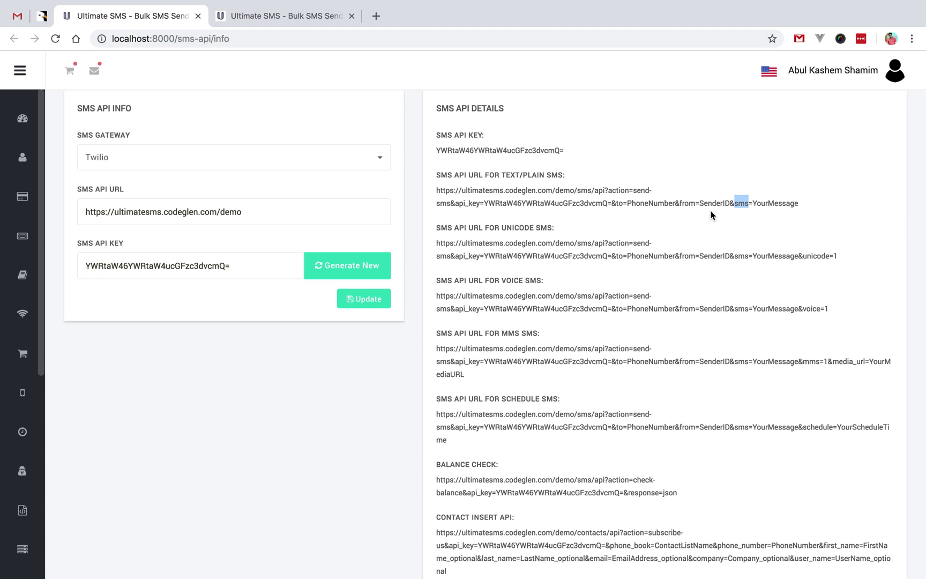
click(301, 16)
double_click(528, 332)
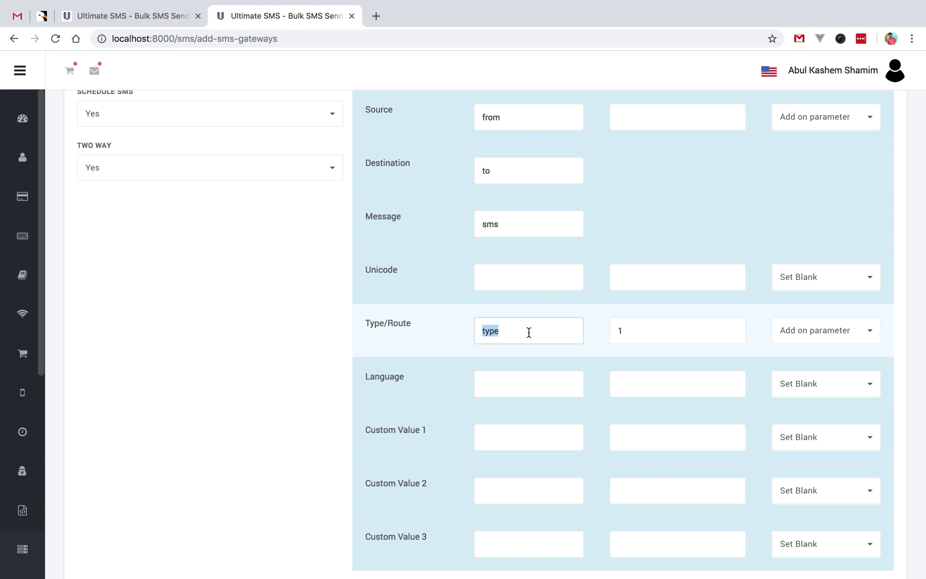
key(BackSpace)
double_click(656, 333)
key(BackSpace)
click(775, 332)
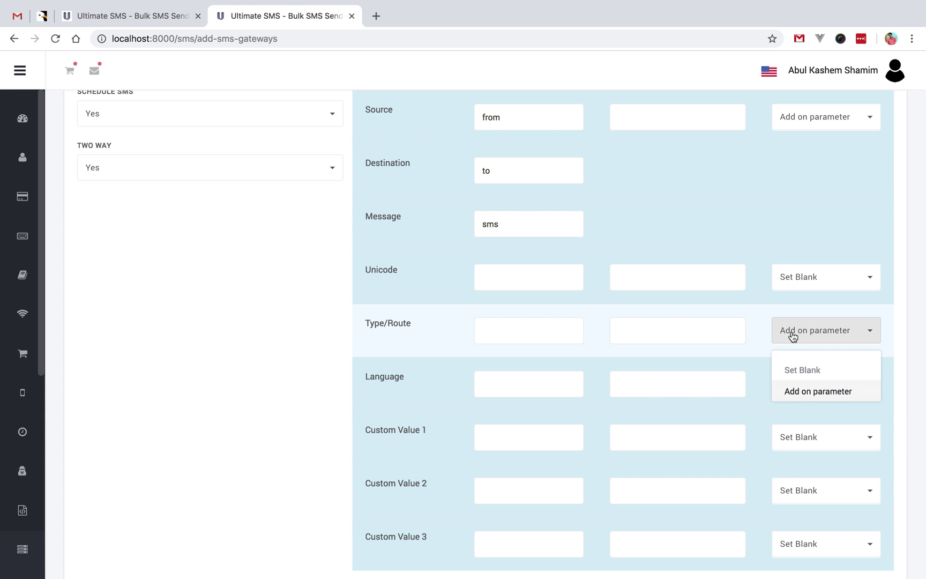
click(803, 369)
scroll(600, 365, down, 2)
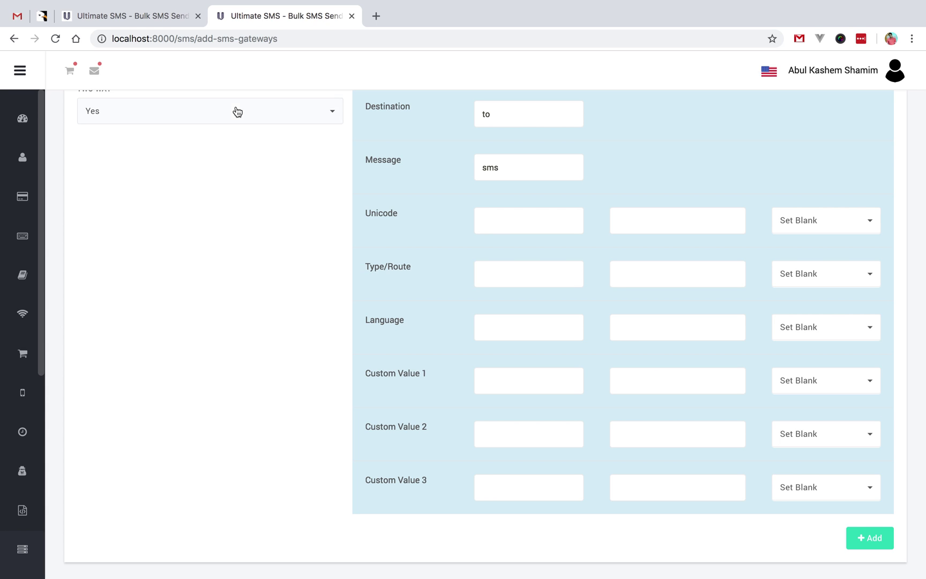
Set Custom Value 1 to parameter 'response' with value 'json', using Add on parameter
click(168, 21)
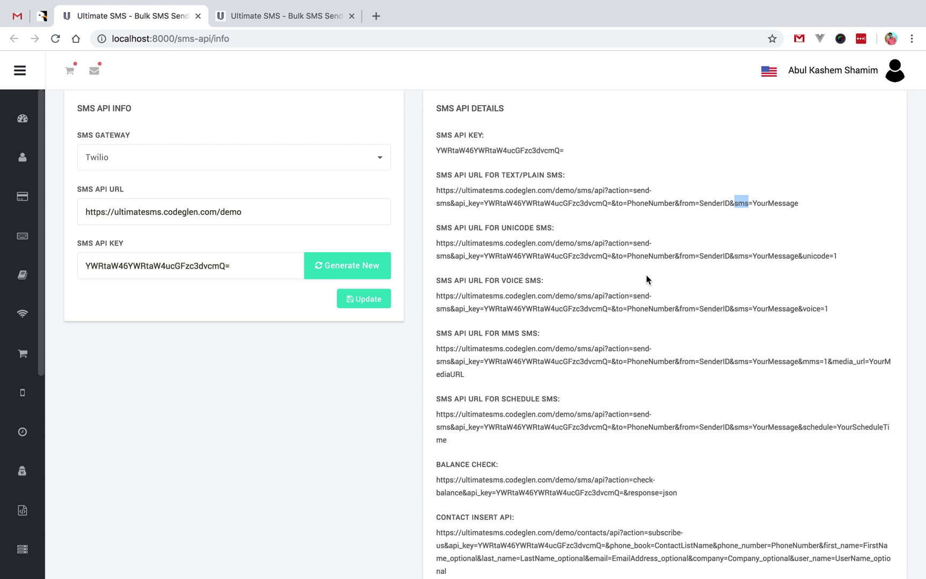
click(258, 17)
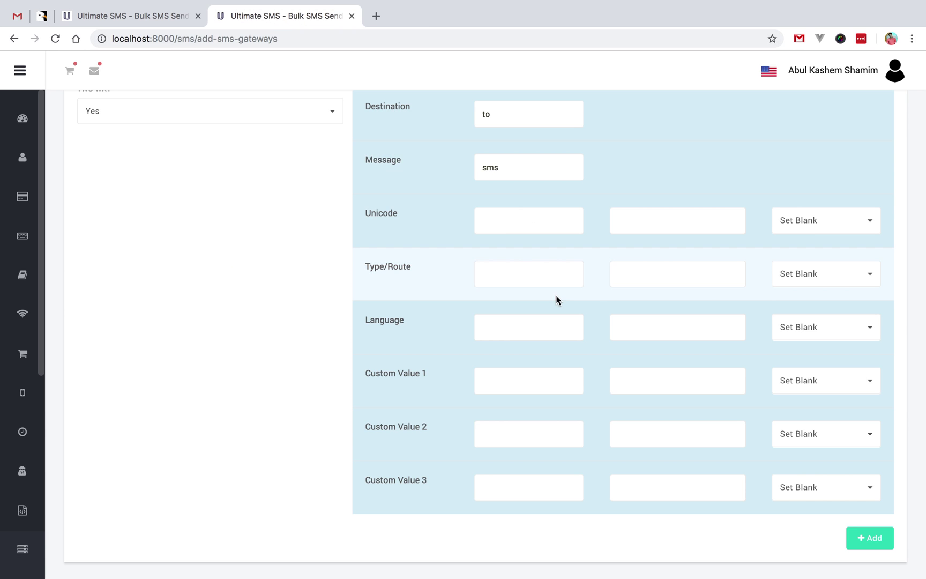
click(546, 379)
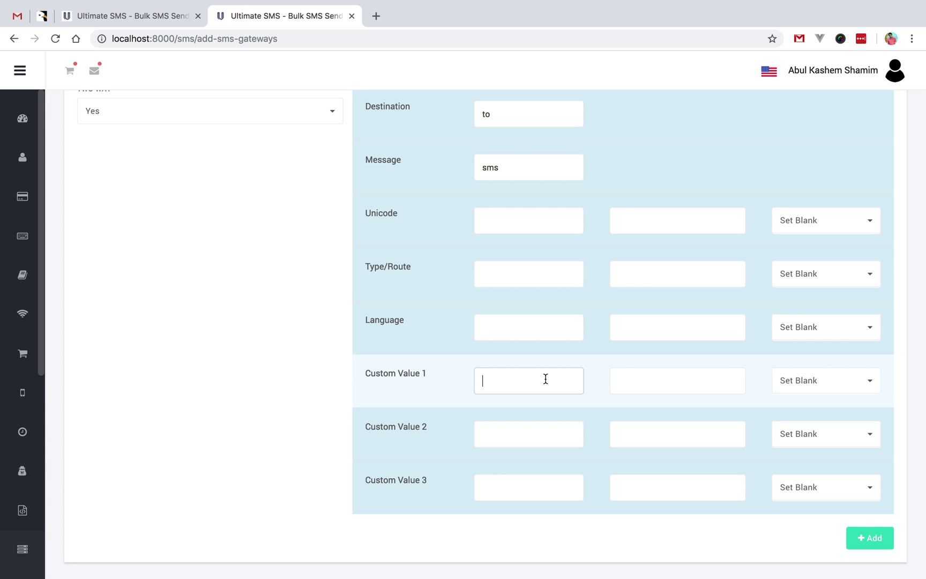
text(response)
click(669, 391)
text(json)
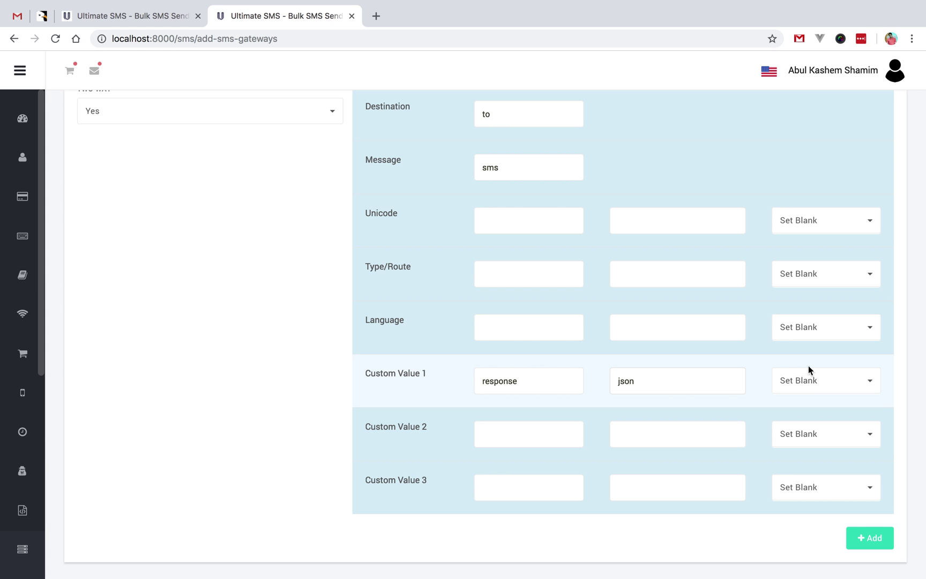
click(813, 382)
click(819, 439)
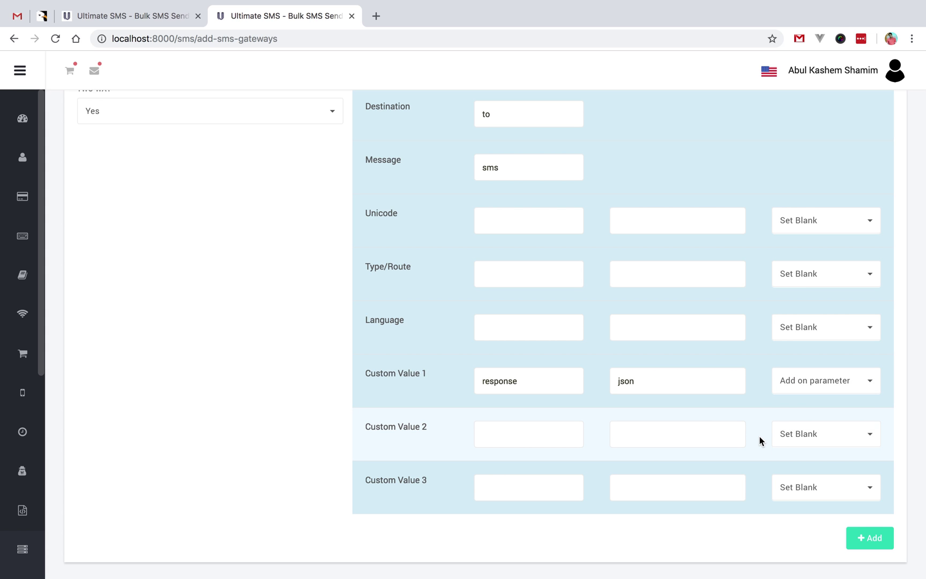
scroll(681, 408, up, 6)
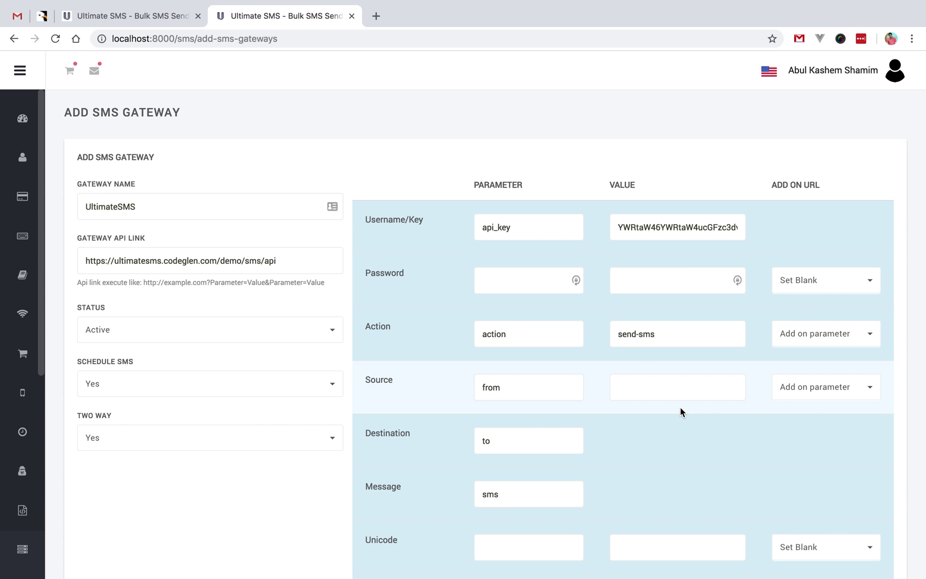
click(542, 229)
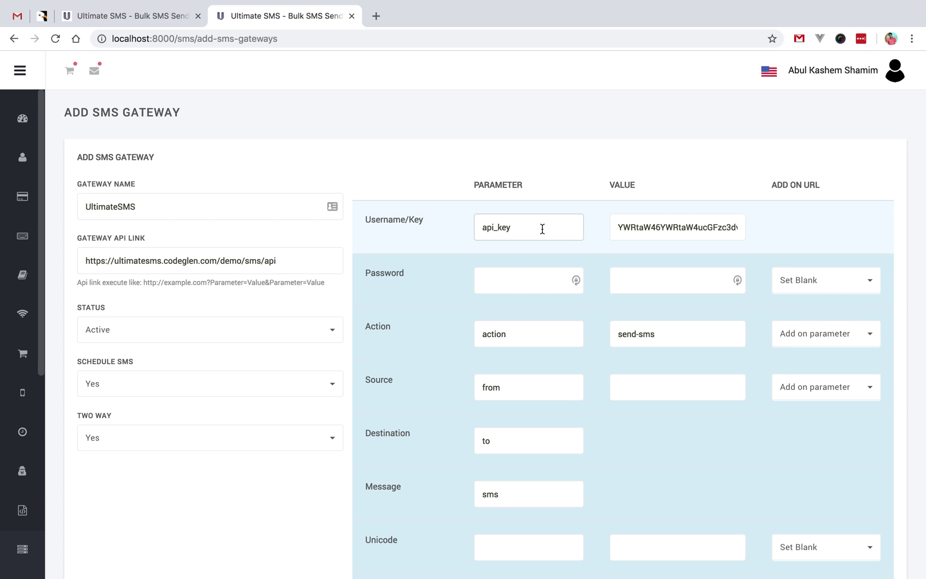
click(637, 223)
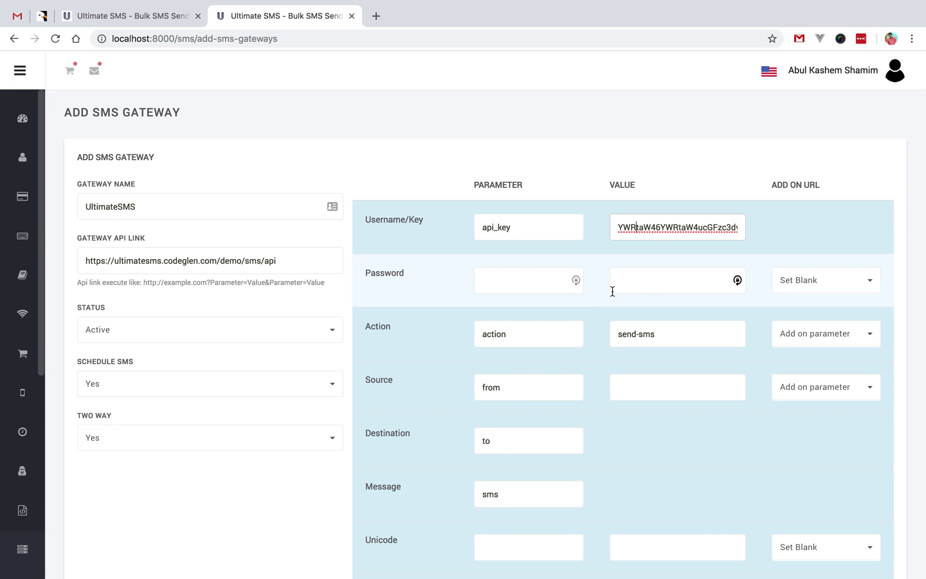
click(533, 282)
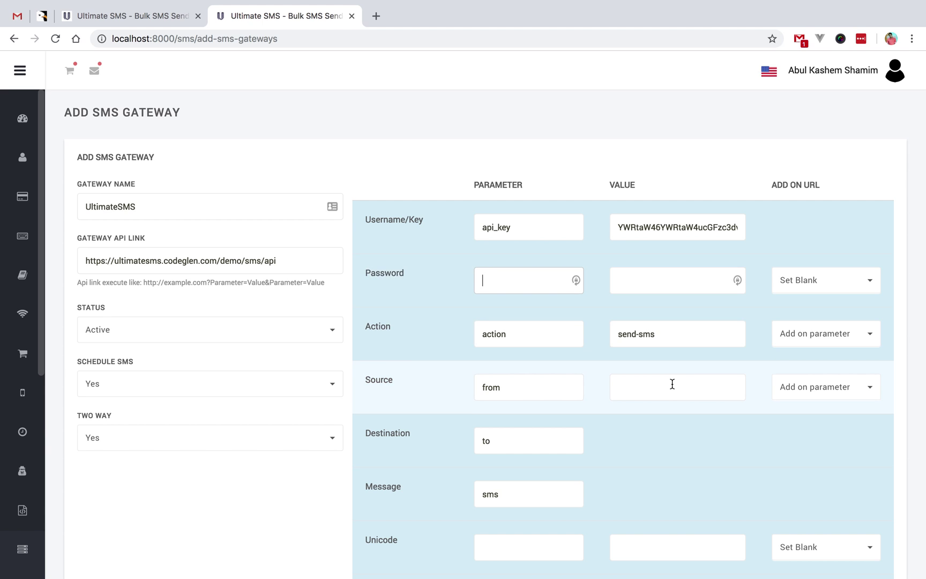
scroll(673, 384, down, 3)
click(545, 298)
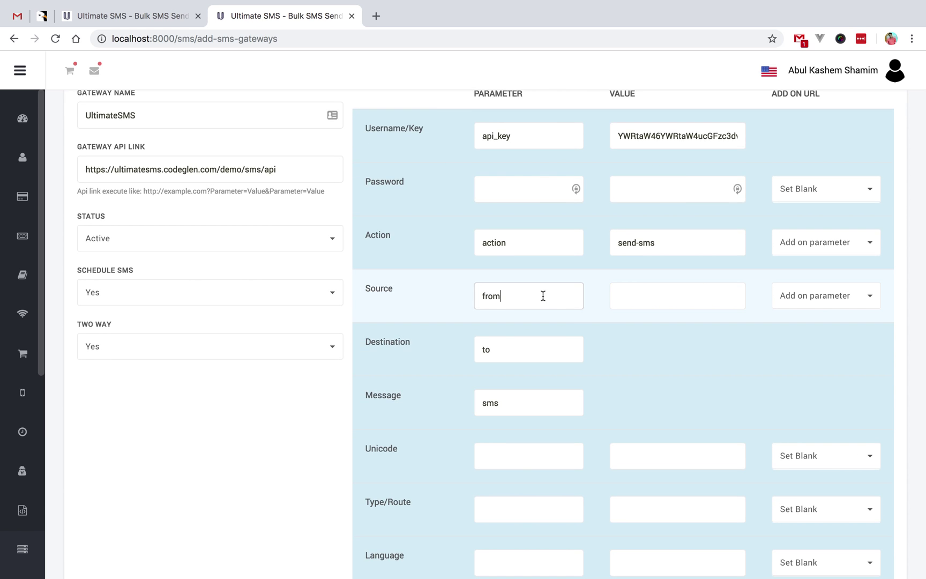
click(553, 346)
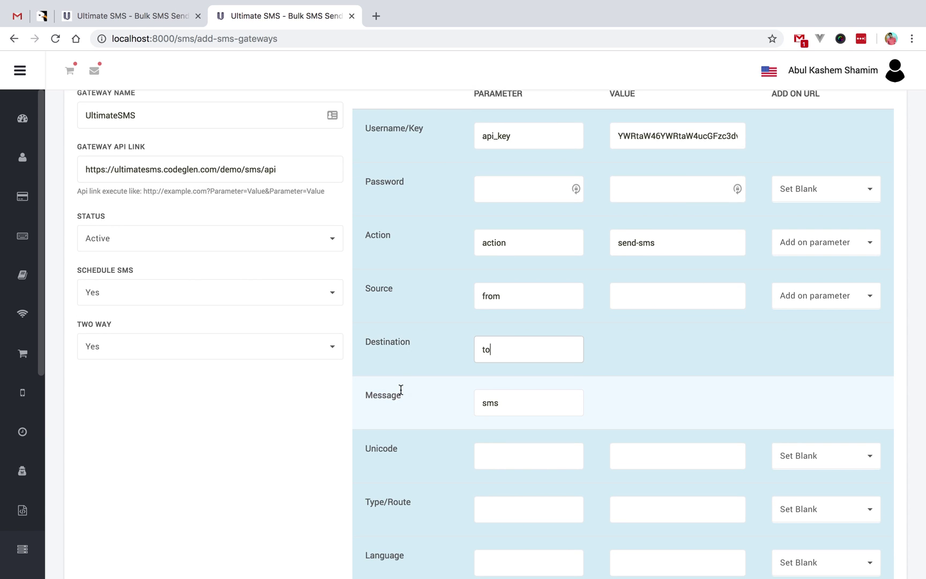
scroll(403, 401, down, 8)
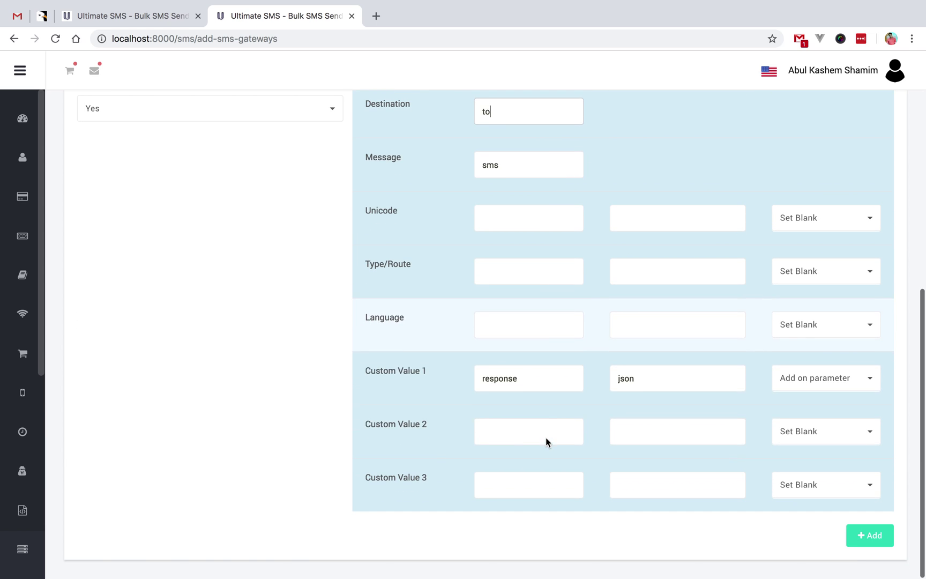
click(875, 537)
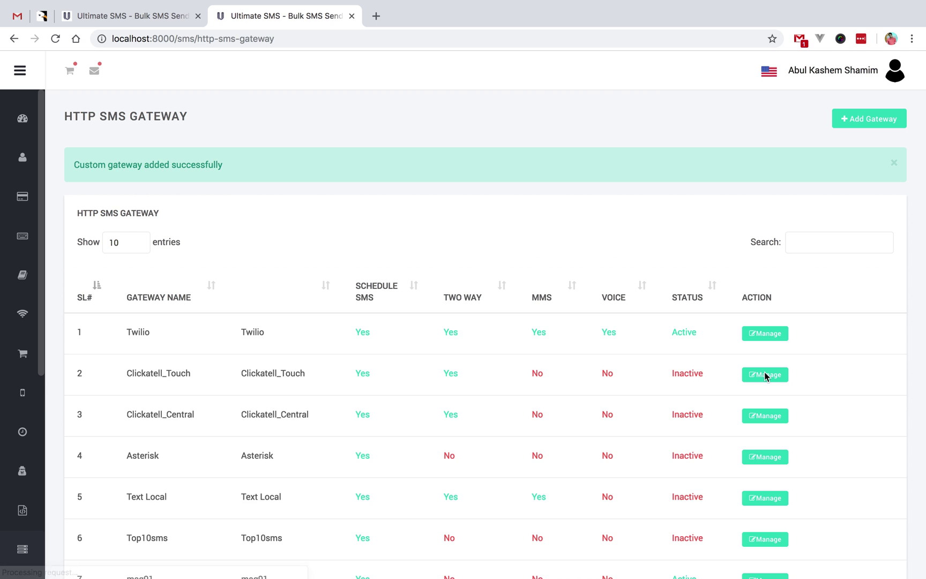
Dismiss the gateway-added notice and search 'ult' to show UltimateSMS listed as Active
click(892, 163)
click(834, 200)
text(ult)
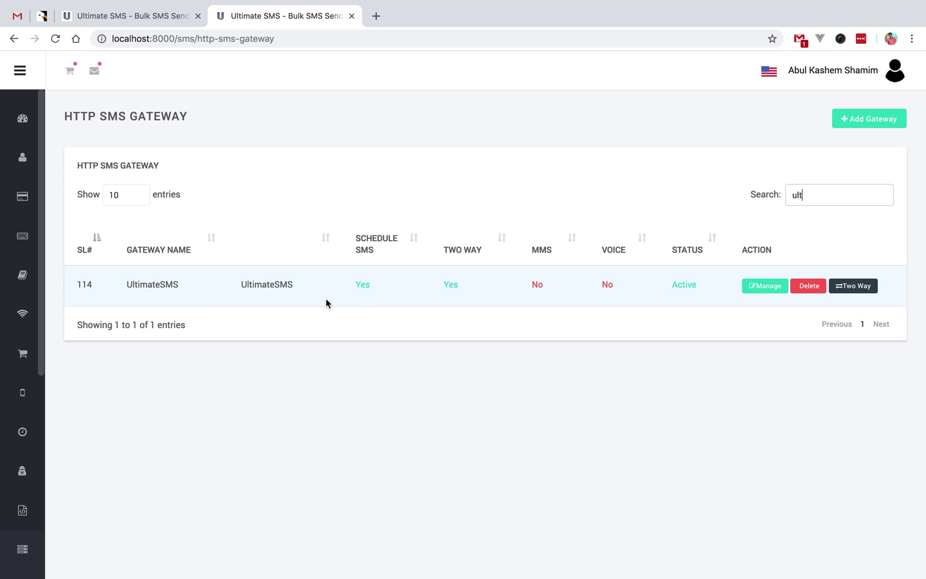
double_click(166, 286)
click(661, 347)
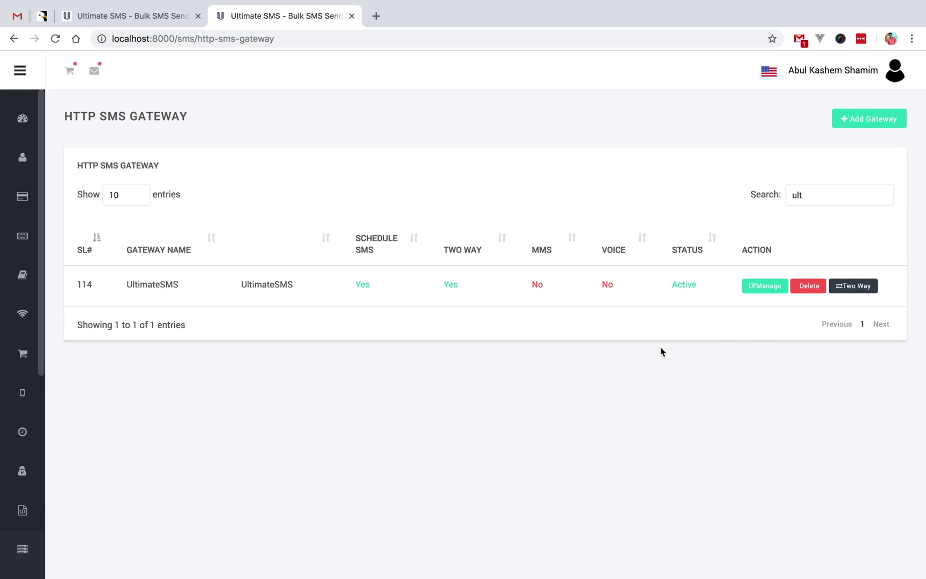
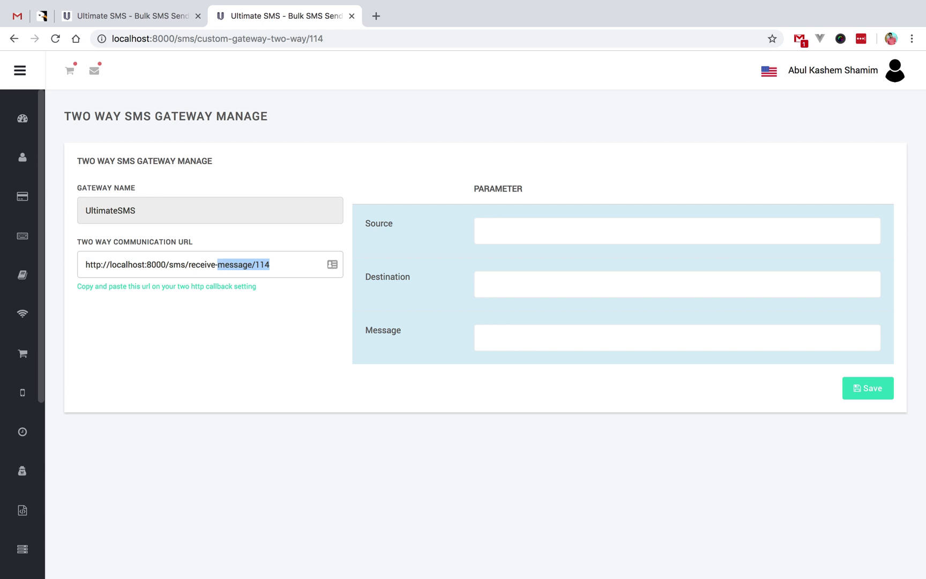
key(shift+Left)
key(shift+Left)
key(shift+Left)
key(shift+Left)
key(shift+Left)
key(shift+Left)
key(shift+Left)
key(shift+Left)
key(shift+Left)
key(shift+Left)
key(shift+Left)
key(shift+Left)
key(shift+Left)
key(shift+Left)
key(shift+Left)
key(shift+Left)
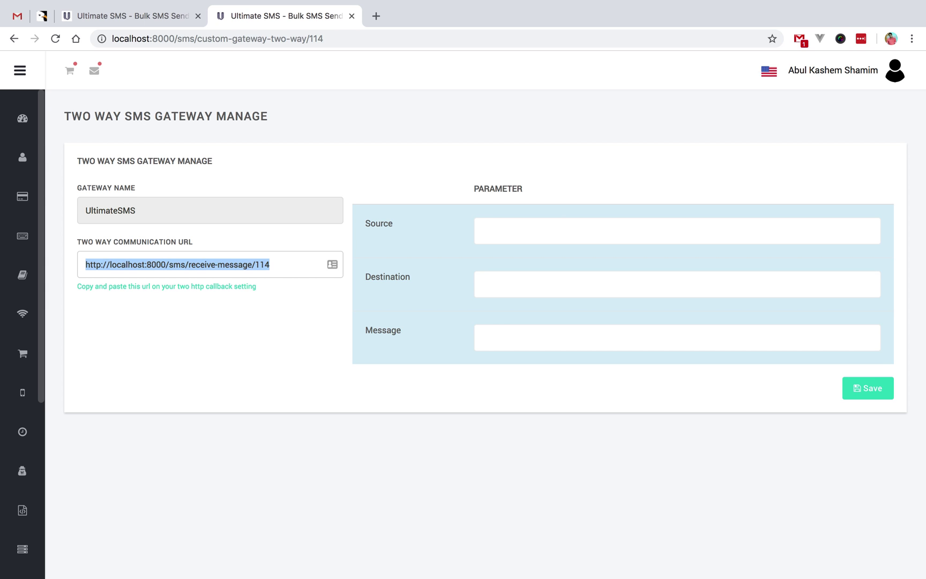
click(516, 233)
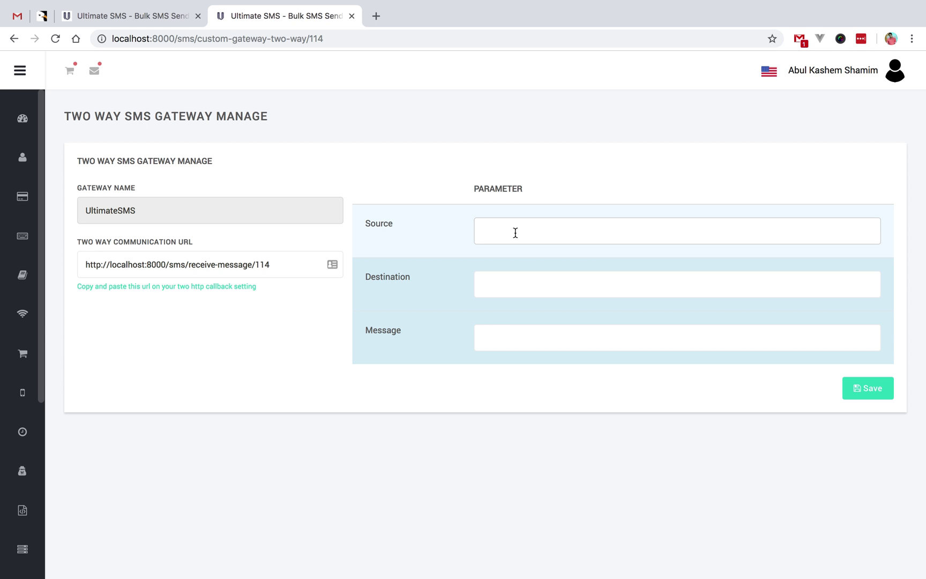
click(536, 283)
click(538, 335)
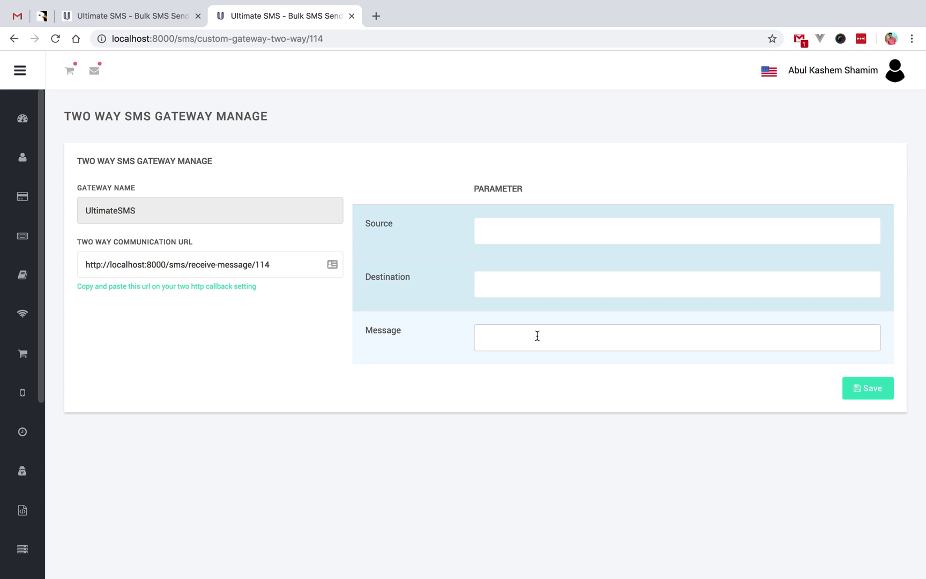
click(533, 233)
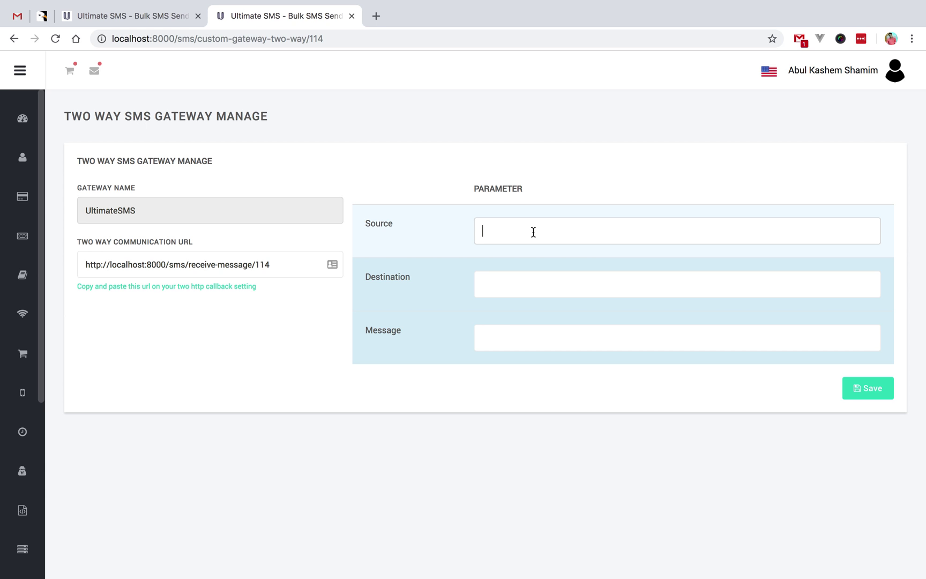
Fill in Source 'From', Destination 'To' and Message 'Bodya'
text(From)
click(525, 281)
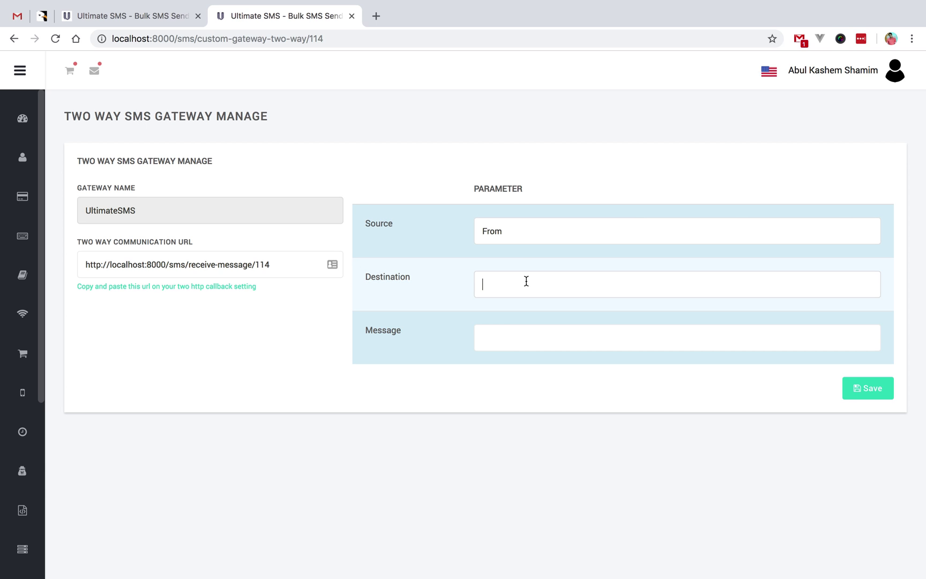
text(To)
click(529, 330)
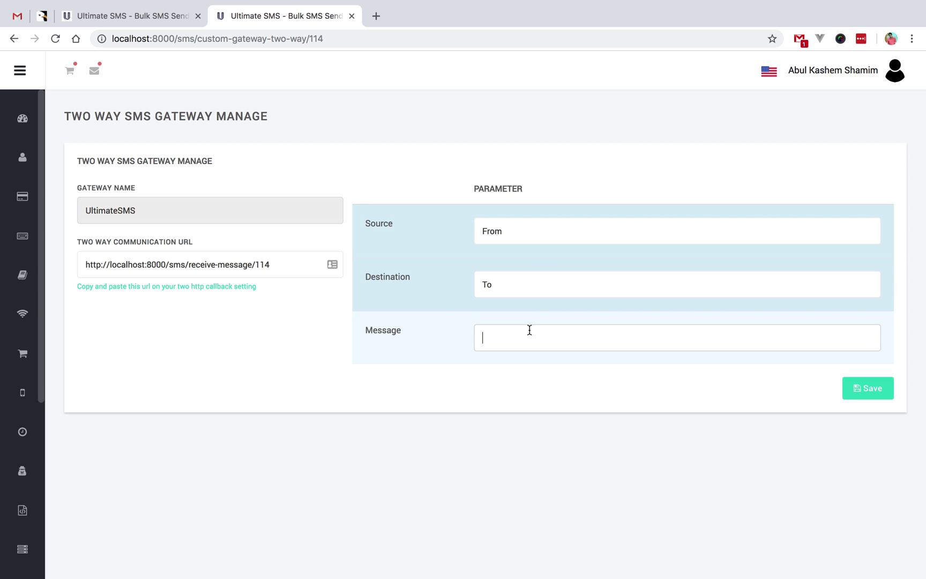
text(Bodya)
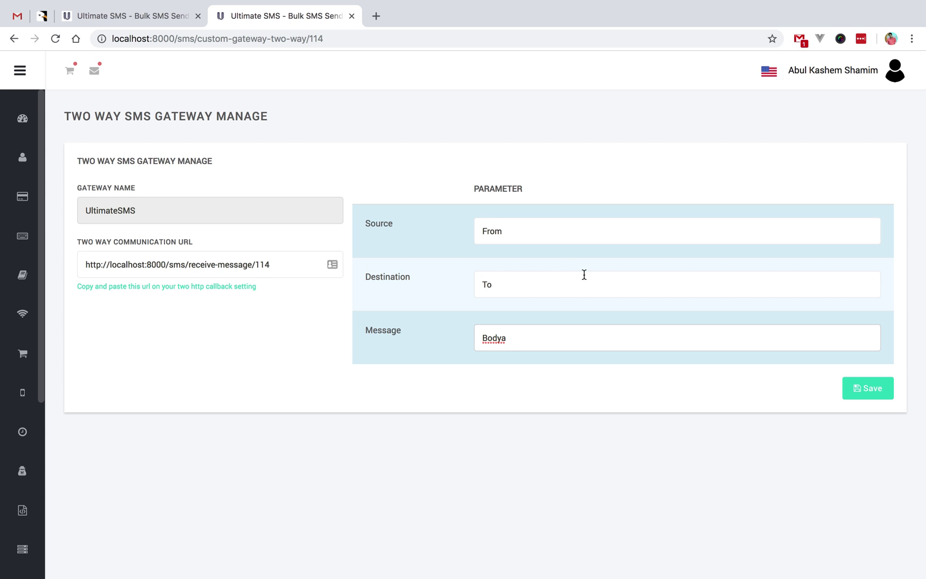
Replace them with Source 'from', Destination 'to', Message 'text', and save the gateway
double_click(525, 232)
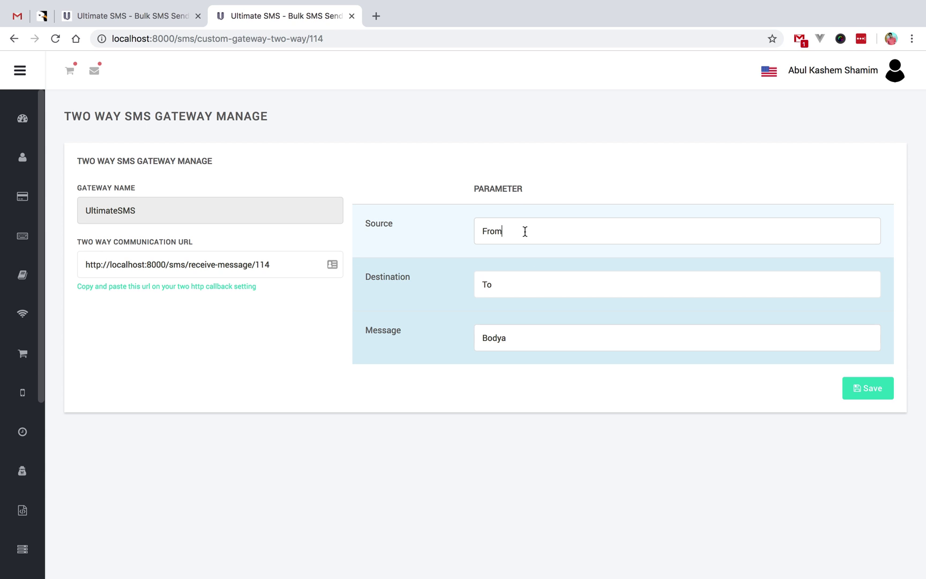
text(from)
double_click(509, 278)
text(to)
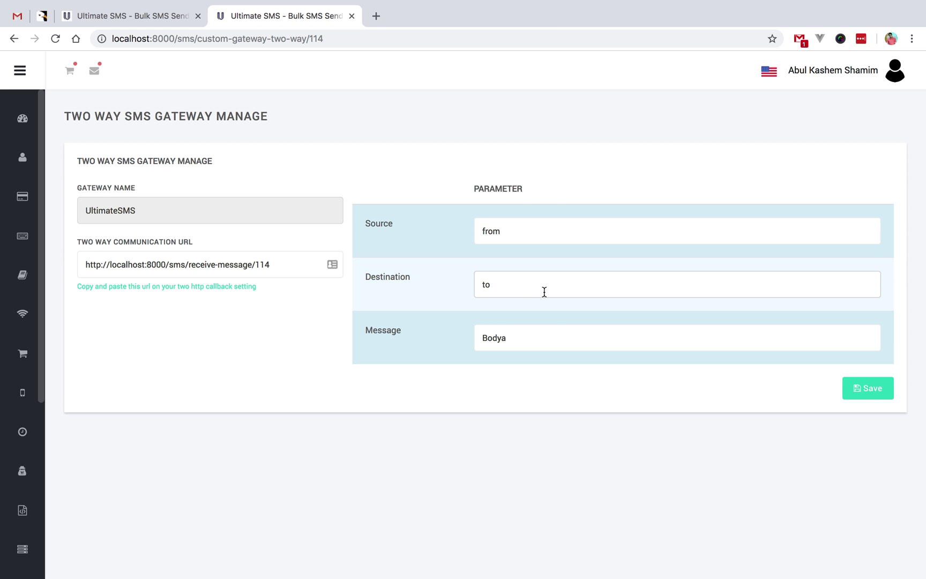
double_click(525, 340)
text(text)
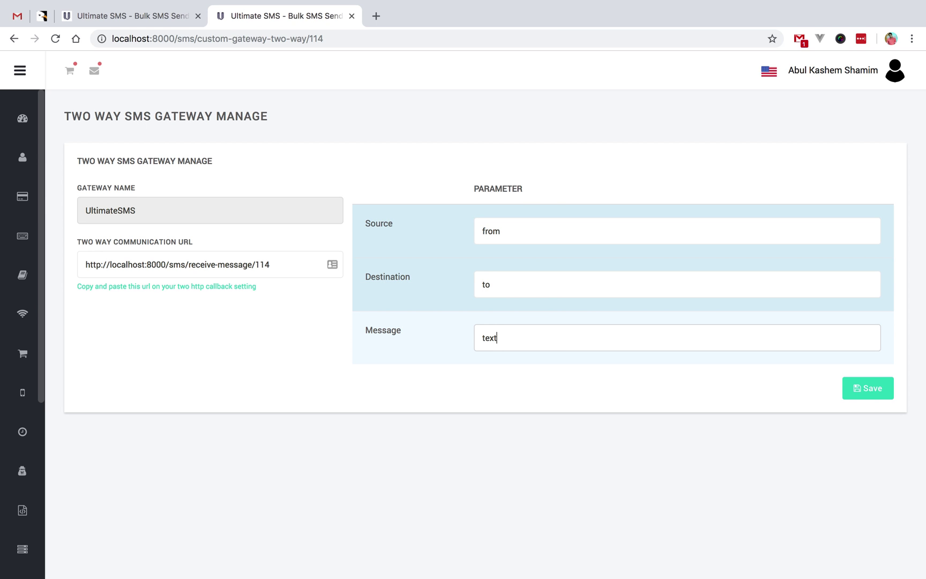
double_click(539, 225)
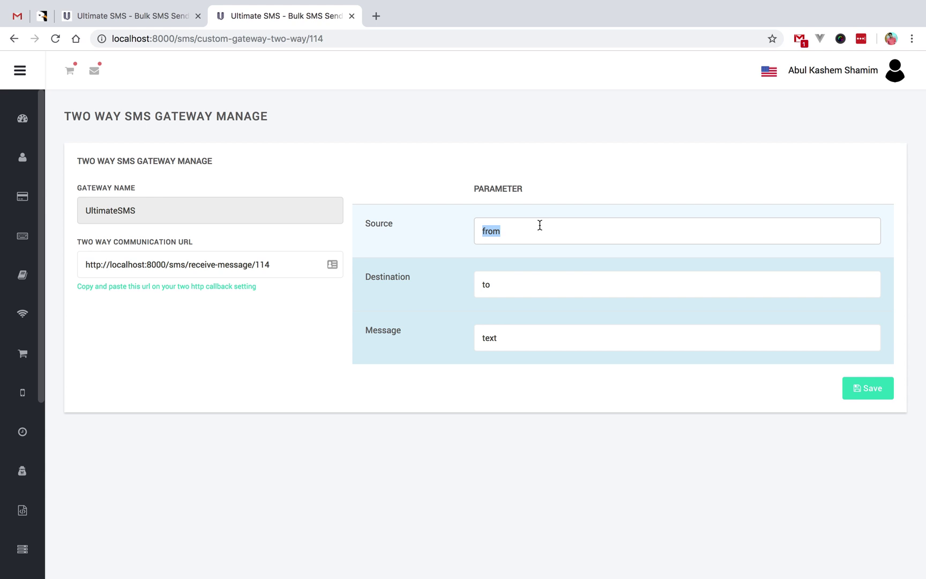
click(867, 388)
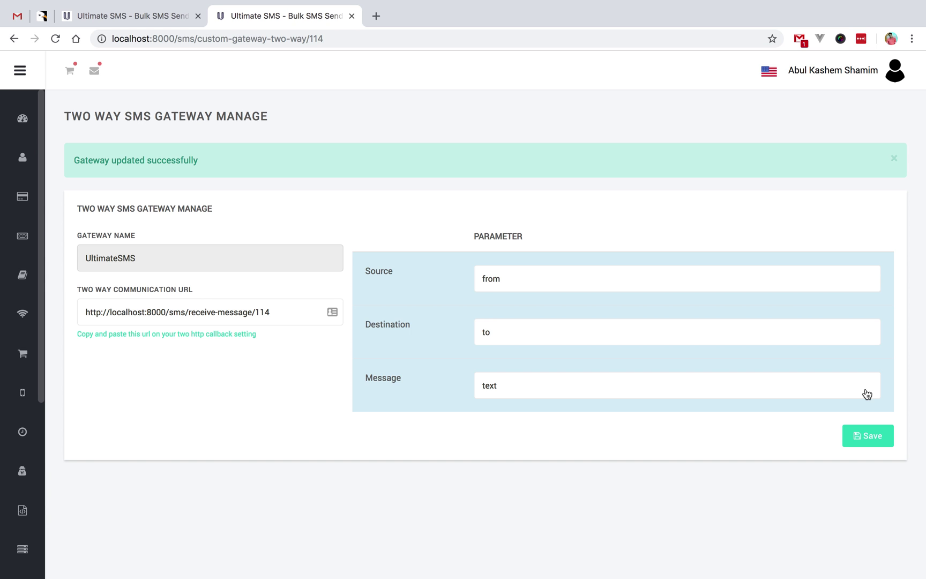
Dismiss the 'Gateway updated successfully' notice
click(894, 158)
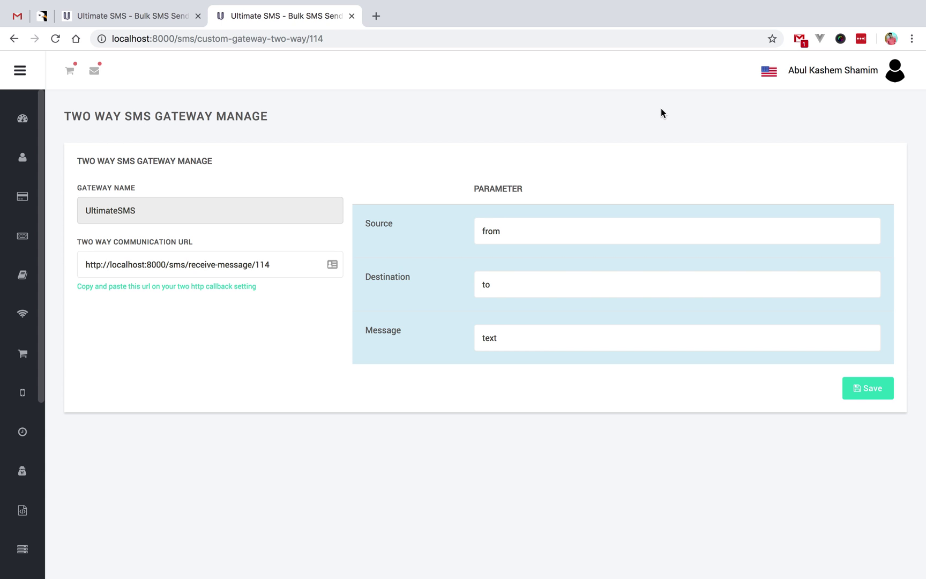
mouse_move(628, 3)
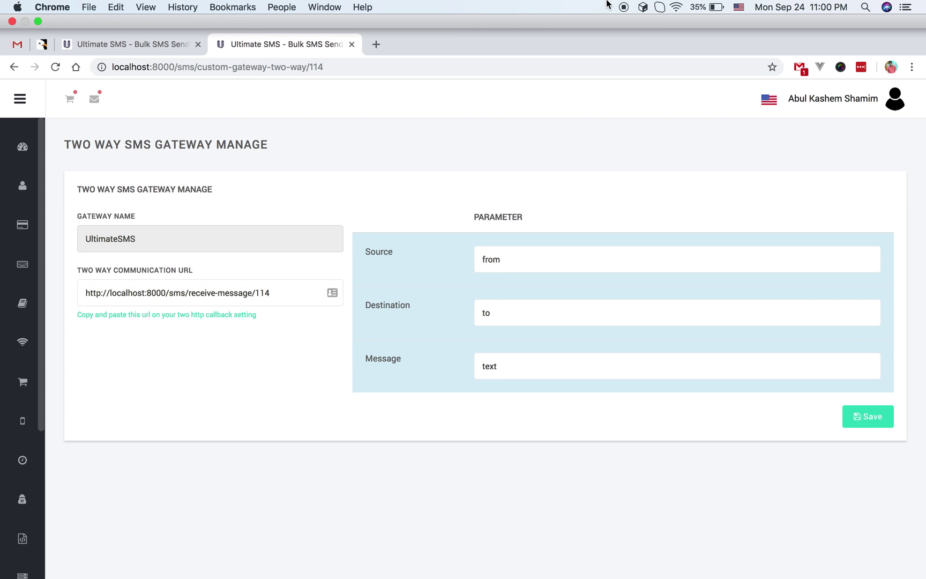